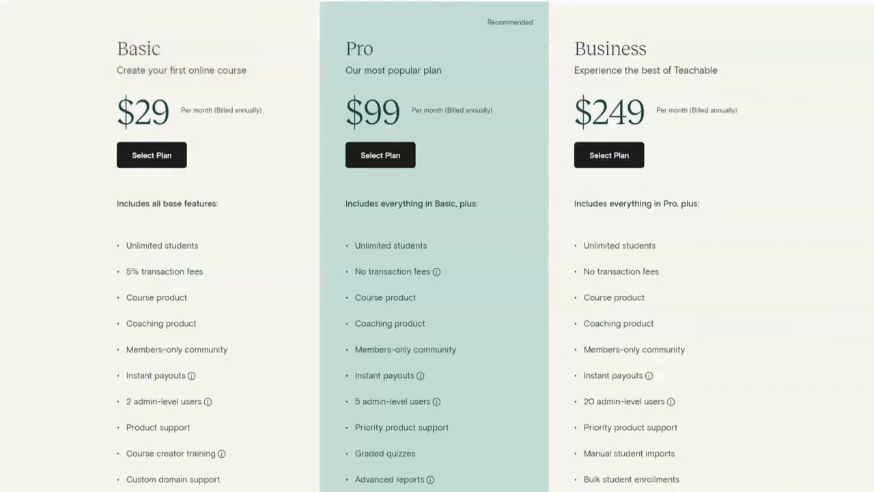
# Step: Compare the features included in the Basic, Pro and Business pricing plans
pyautogui.scroll(-5, 437, 246)
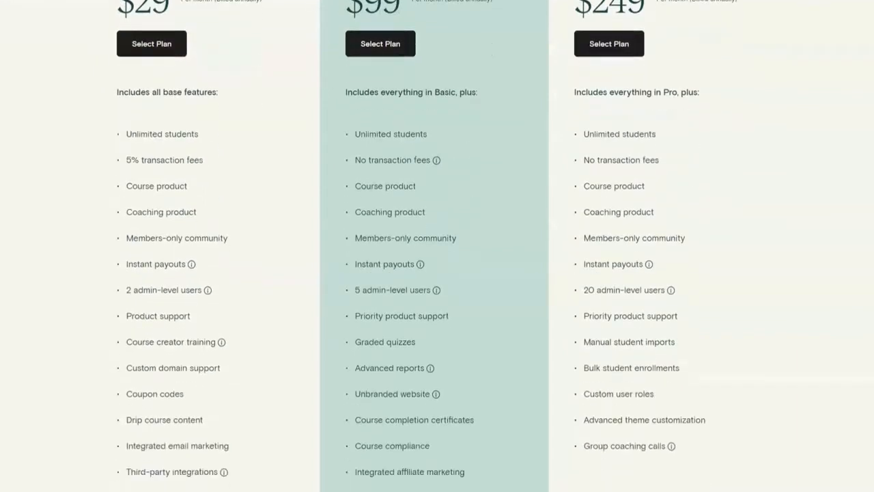
pyautogui.scroll(-1, 437, 246)
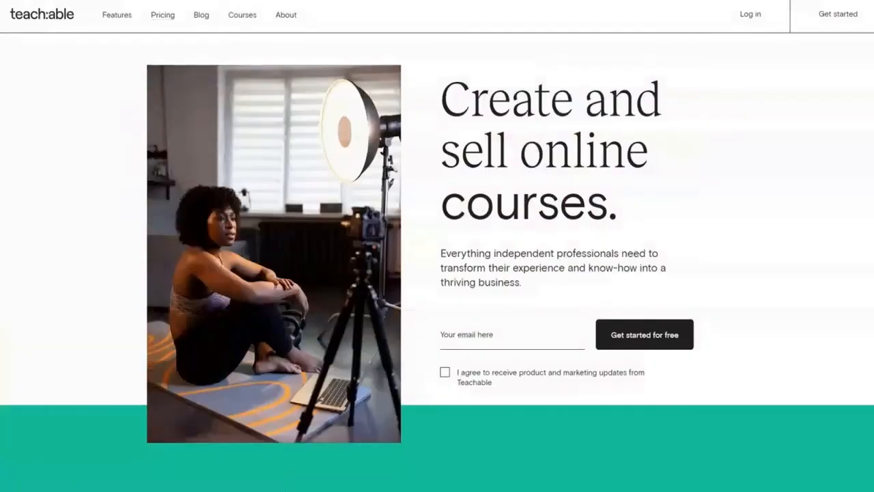
# Step: Sign up for free with the account e-mail, keep the school name "Tad coaching's School", and open Teachable's e-mail confirmation message in Gmail
pyautogui.click(512, 335)
pyautogui.hotkey('ctrl', 'v')
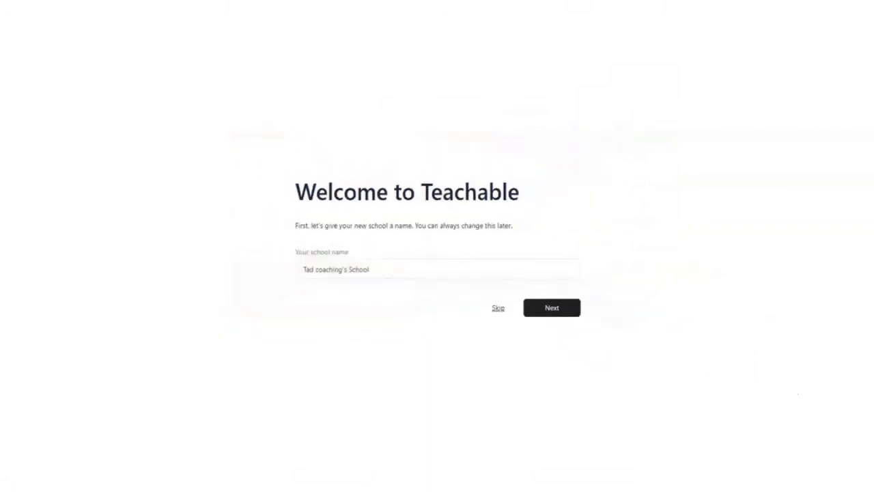
pyautogui.press('Return')
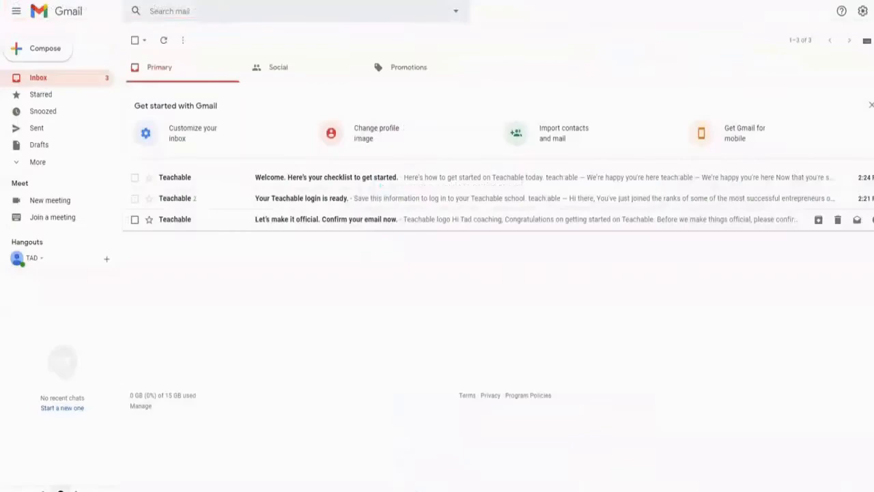
pyautogui.click(314, 219)
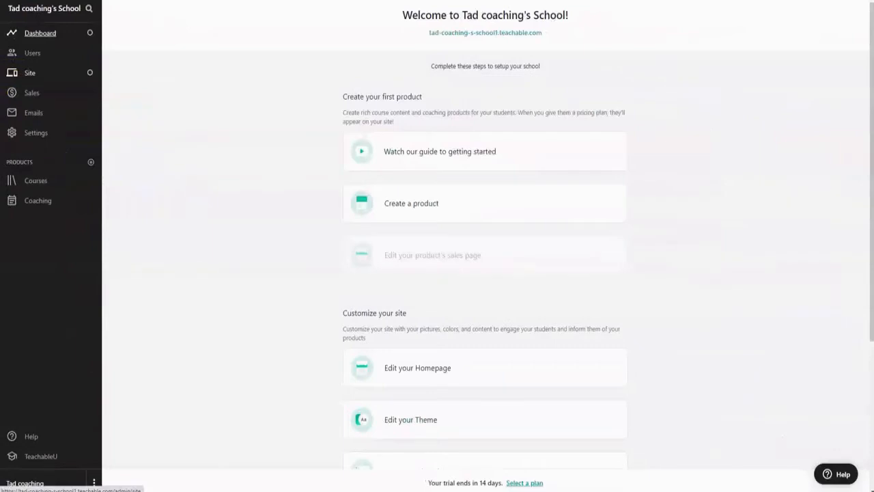
# Step: Upload logo.png from the computer as the site logo in the site's theme settings
pyautogui.click(30, 72)
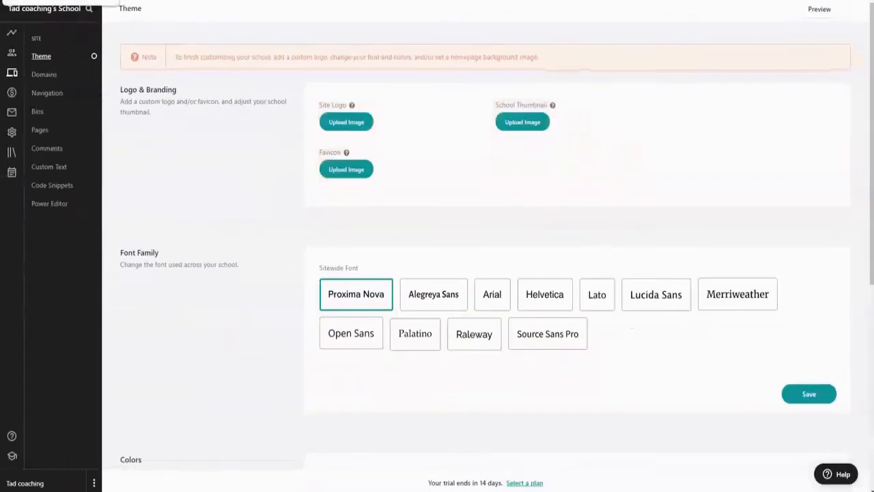
pyautogui.click(346, 121)
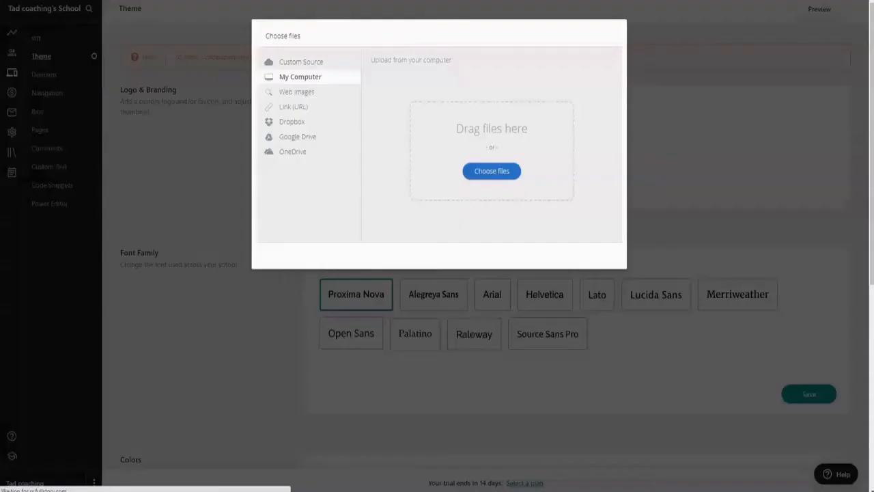
pyautogui.click(492, 171)
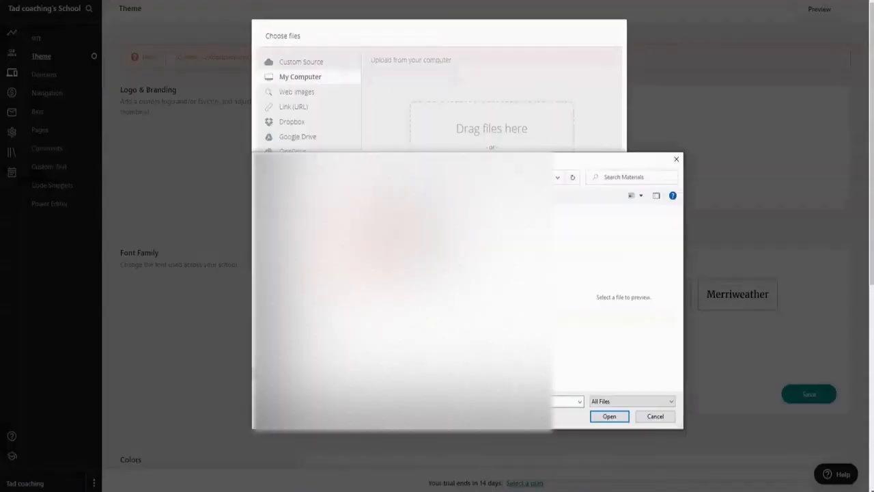
pyautogui.click(391, 236)
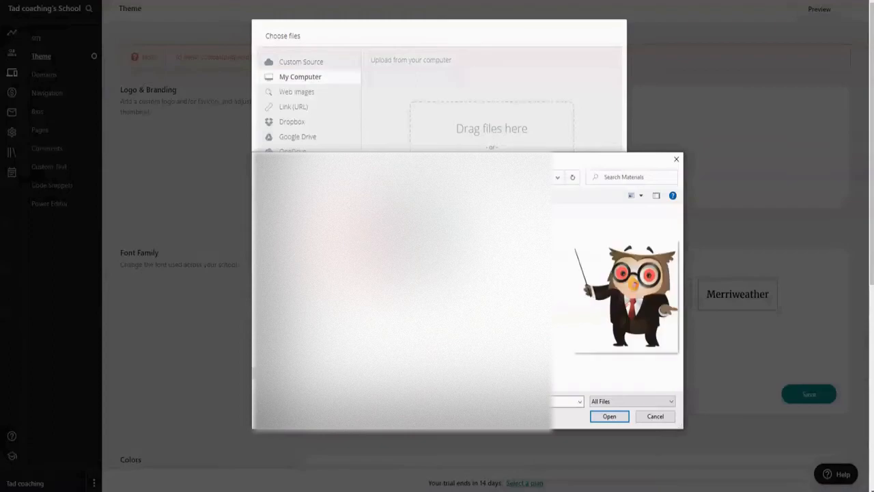
pyautogui.click(609, 416)
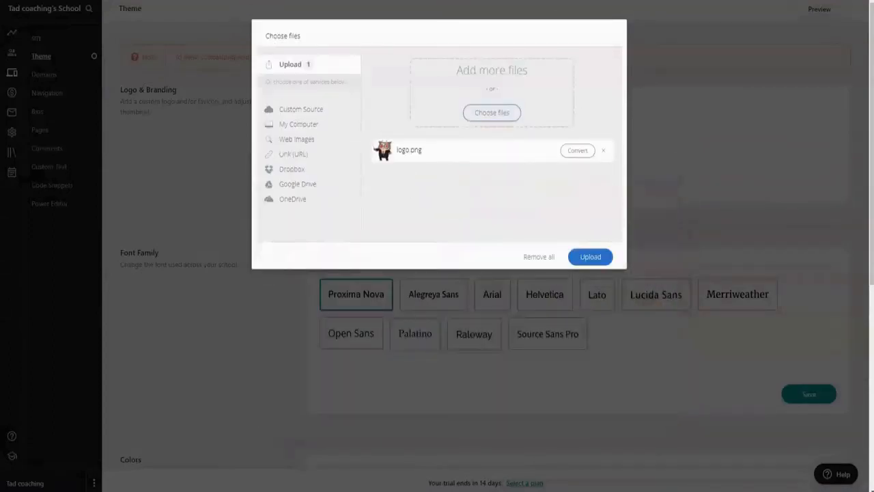
pyautogui.click(590, 256)
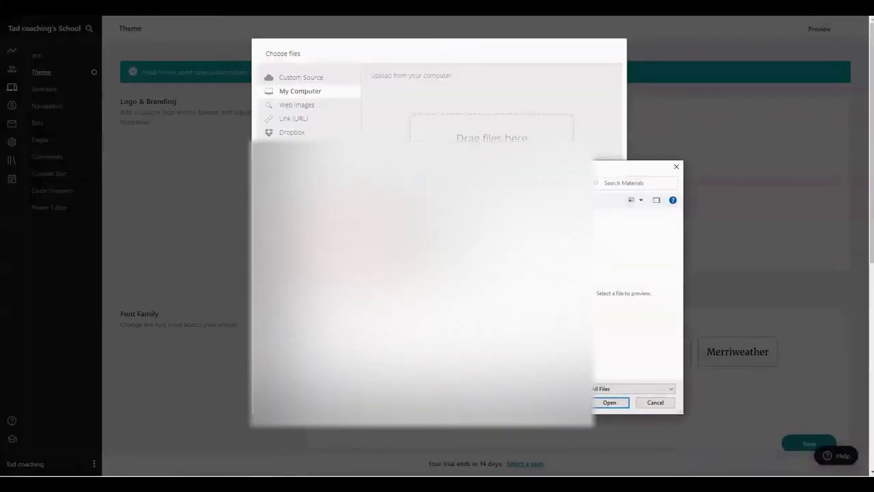
# Step: Upload the owl image as the favicon and the red banner image as the school thumbnail
pyautogui.click(590, 256)
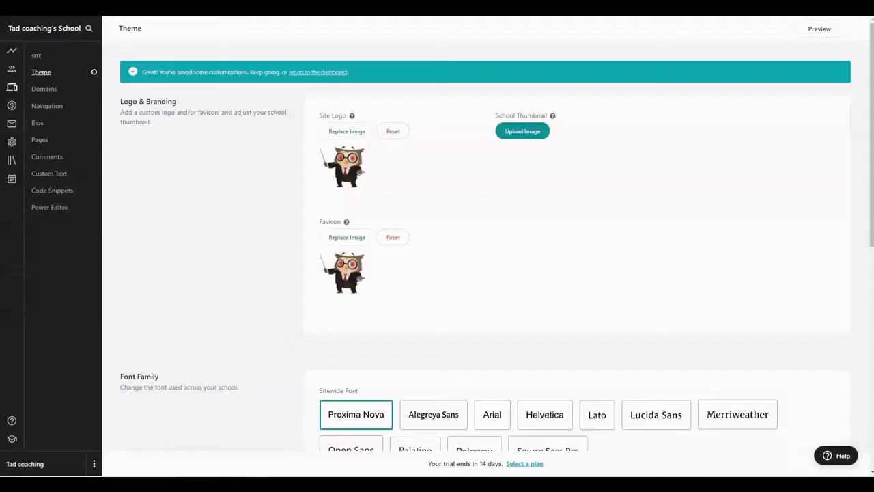
pyautogui.click(522, 131)
pyautogui.click(492, 175)
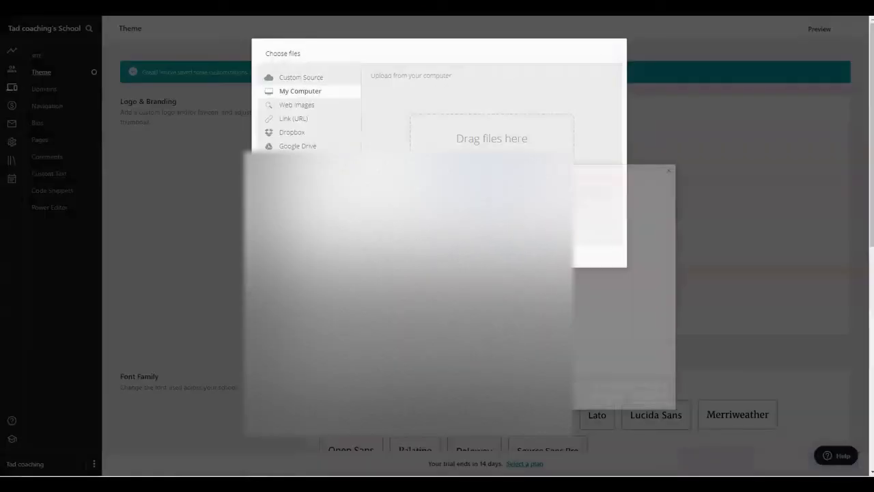
pyautogui.click(590, 256)
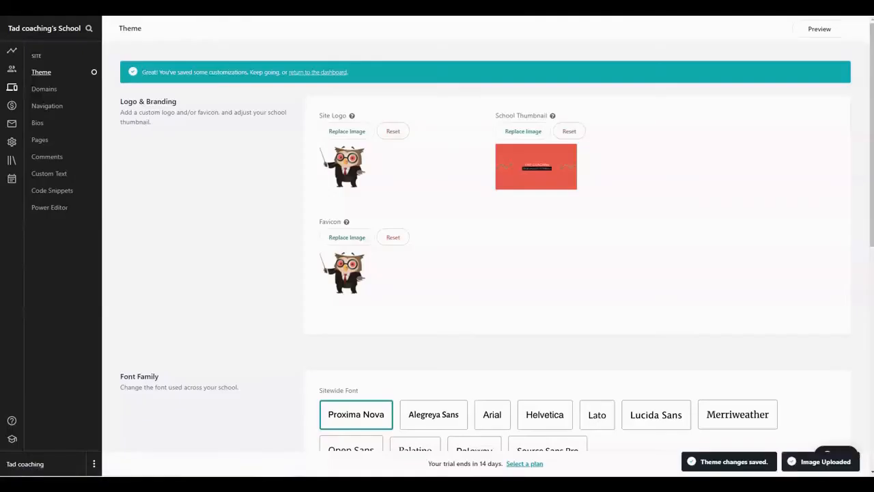
# Step: Set the sitewide font to Arial and apply the preset palette with navy blue and orange
pyautogui.scroll(-4, 484, 273)
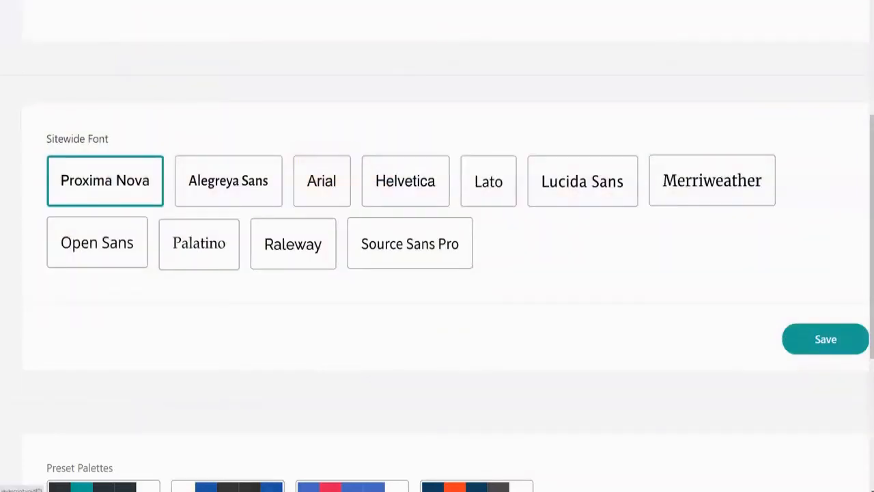
pyautogui.click(321, 181)
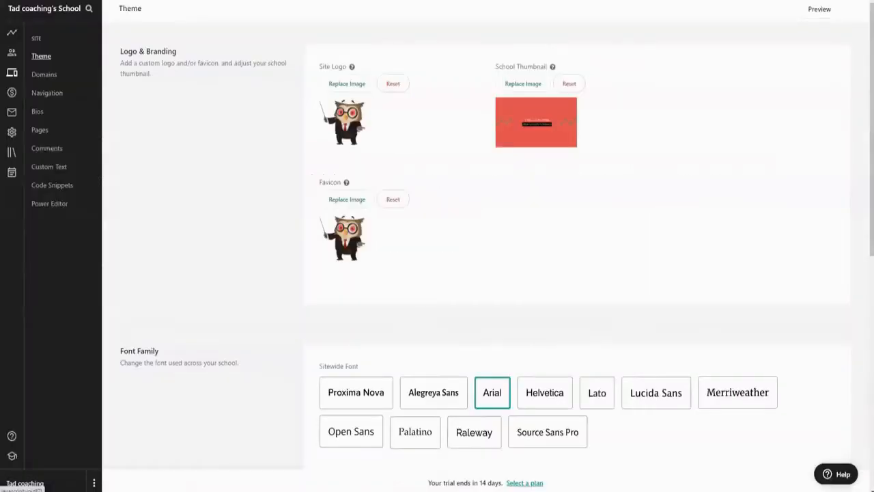
pyautogui.scroll(-7, 486, 246)
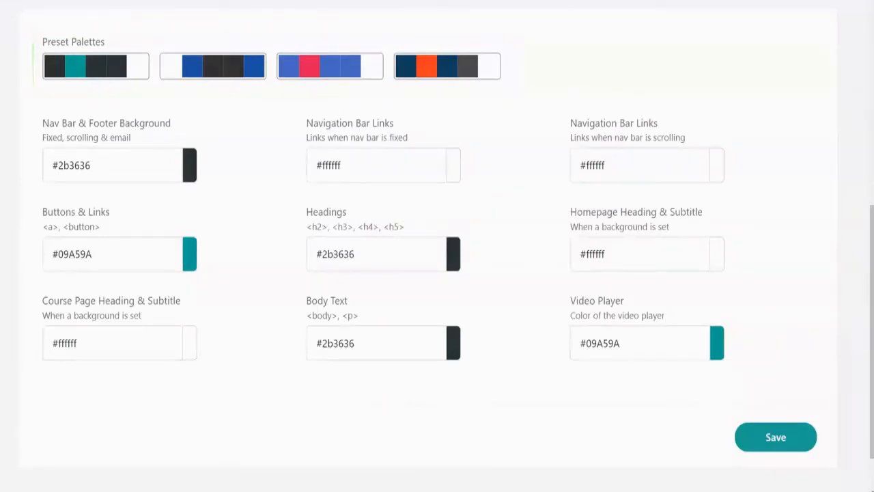
pyautogui.click(96, 67)
pyautogui.click(448, 66)
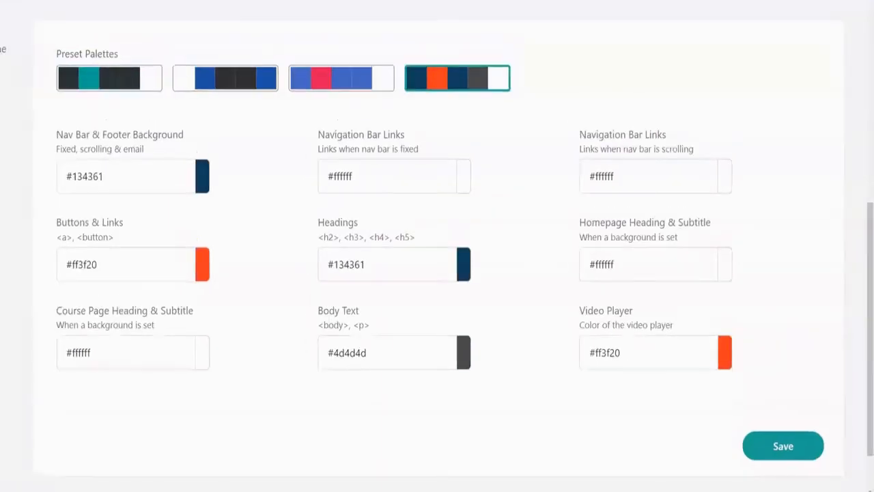
# Step: Set the Nav Bar & Footer Background color to #48b536
pyautogui.click(130, 176)
pyautogui.press('BackSpace')
pyautogui.press('BackSpace')
pyautogui.press('BackSpace')
pyautogui.press('BackSpace')
pyautogui.press('BackSpace')
pyautogui.press('BackSpace')
pyautogui.press('BackSpace')
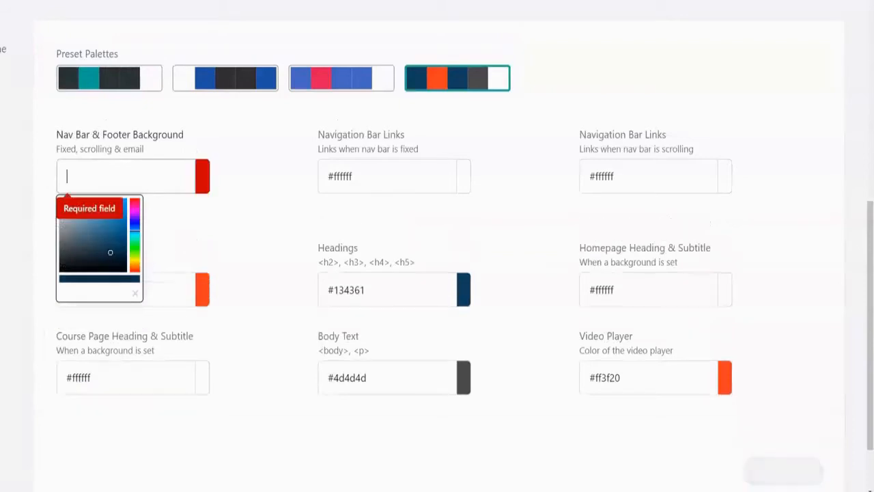
pyautogui.write('#48b536')
pyautogui.press('Escape')
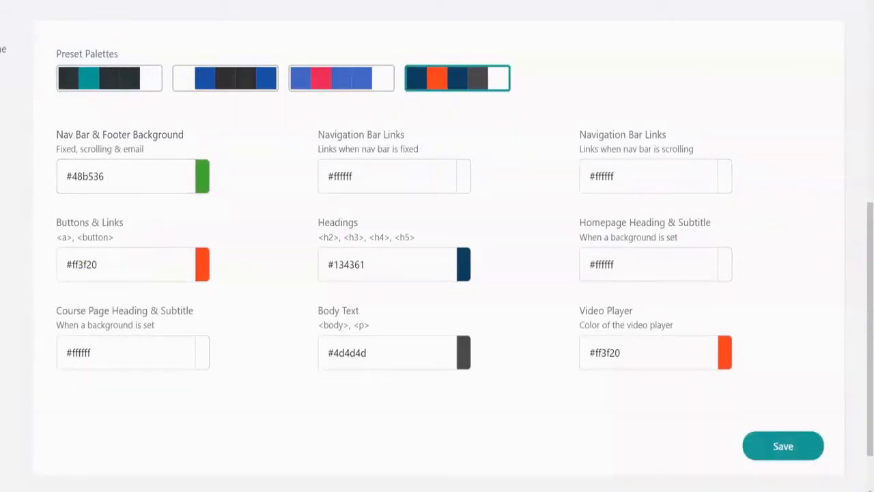
# Step: Set both the Buttons & Links color and the Video Player color to #e15151
pyautogui.moveTo(101, 265); pyautogui.dragTo(71, 265)
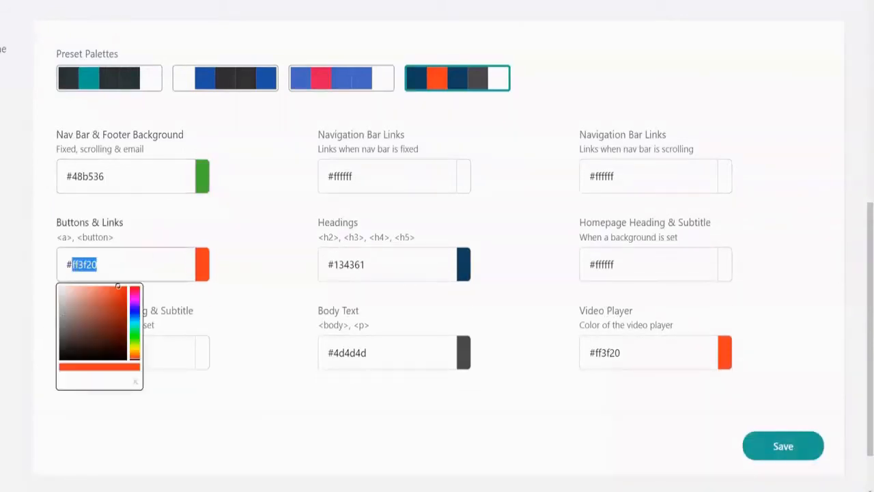
pyautogui.write('e15151')
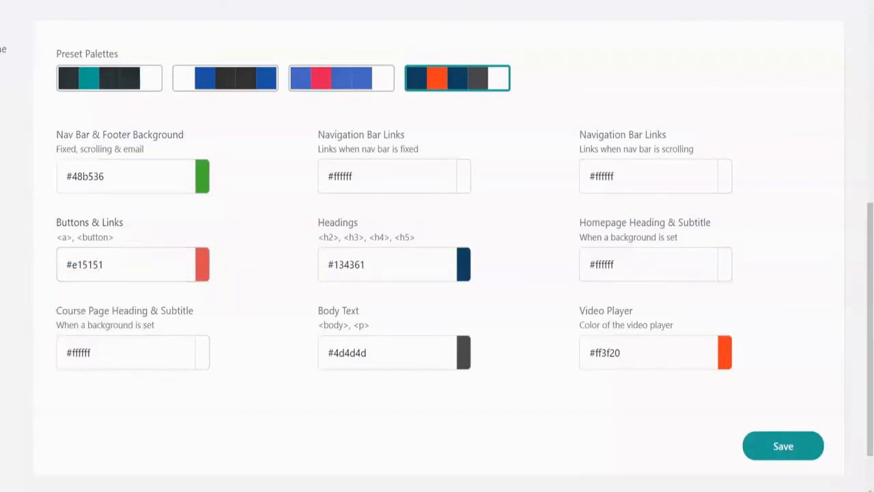
pyautogui.moveTo(620, 352); pyautogui.dragTo(595, 353)
pyautogui.write('e15151')
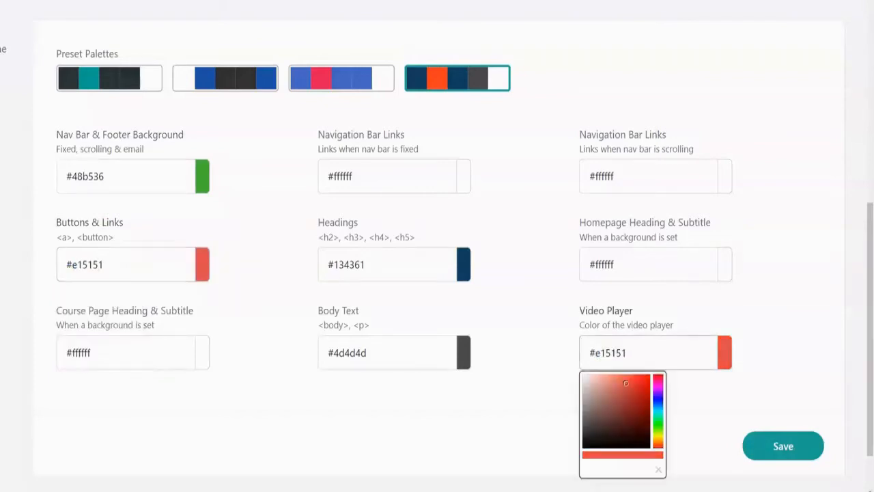
# Step: Copy the Body Text color #4d4d4d into the Headings color and save the color changes
pyautogui.hotkey('shift', 'Tab')
pyautogui.hotkey('ctrl', 'c')
pyautogui.tripleClick(346, 264)
pyautogui.hotkey('ctrl', 'v')
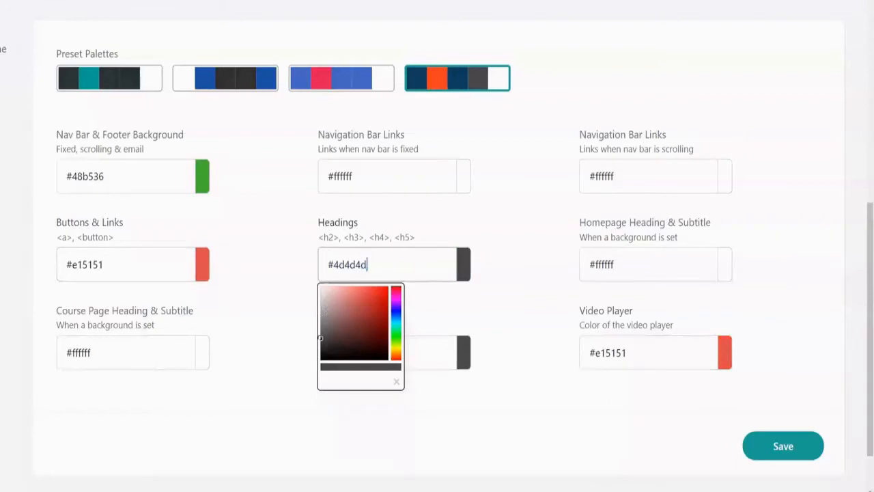
pyautogui.click(525, 294)
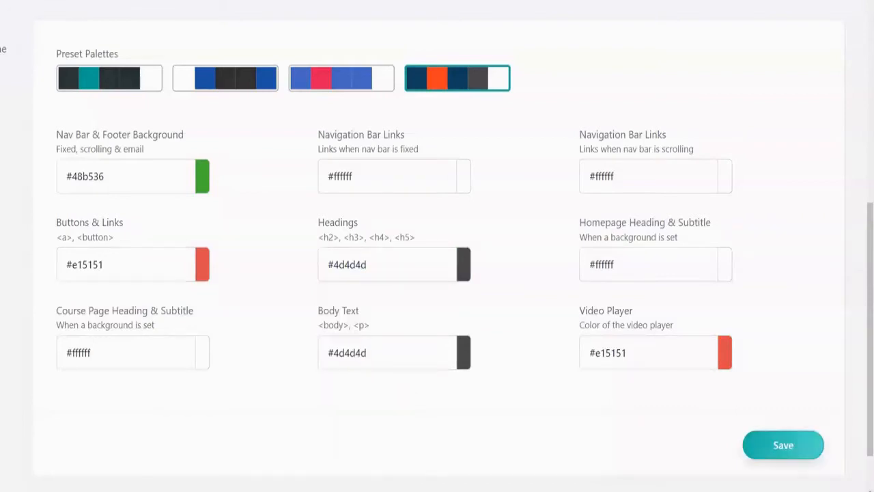
pyautogui.click(783, 446)
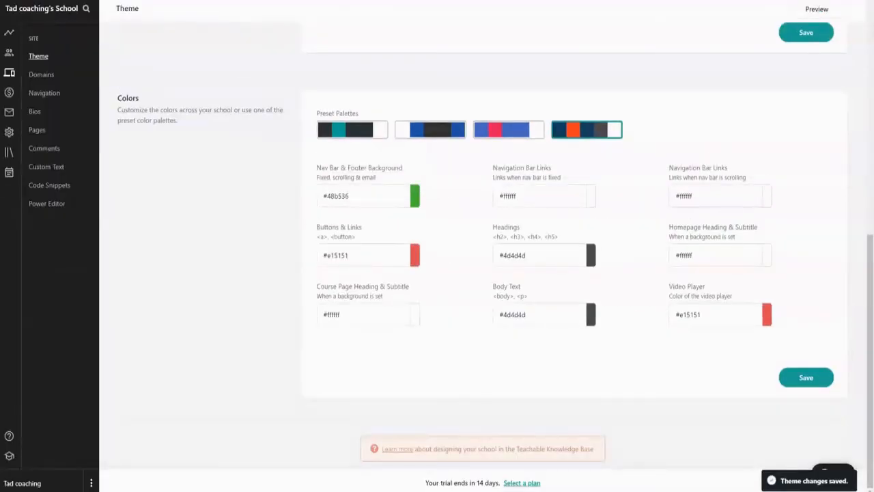
# Step: Preview the school's public homepage and course directory with the new theme, and return to the admin area
pyautogui.click(816, 8)
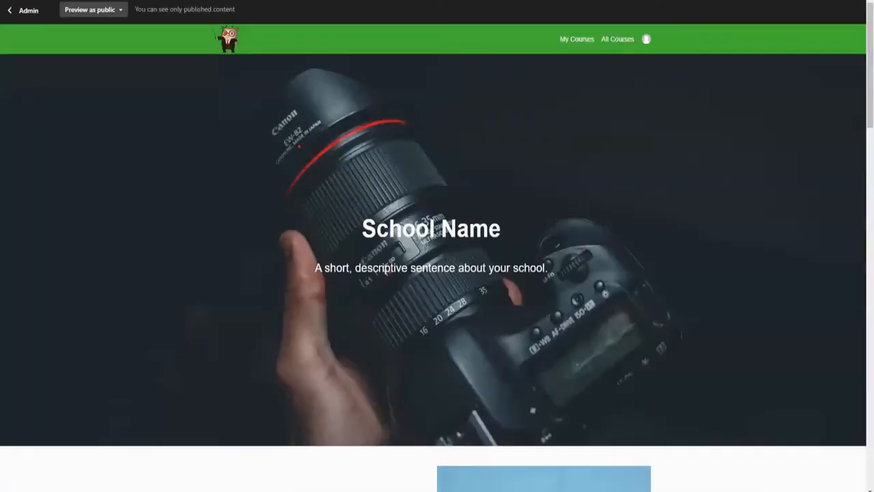
pyautogui.scroll(-20, 434, 263)
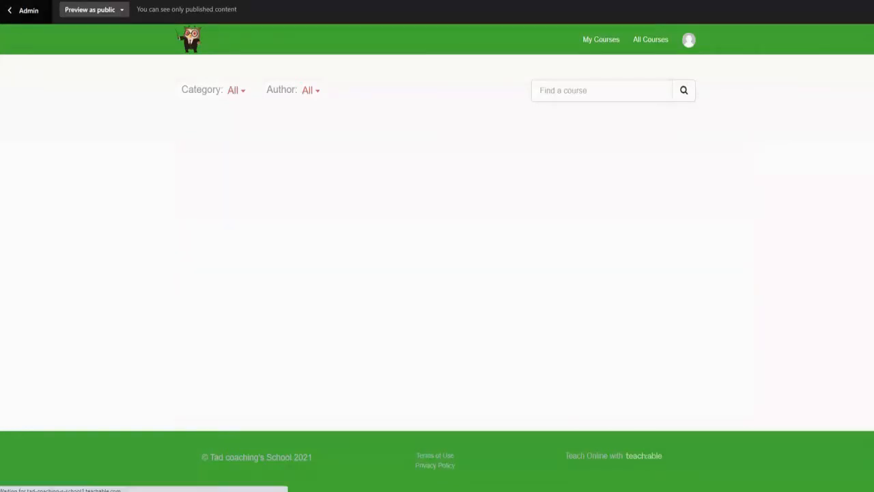
pyautogui.click(24, 10)
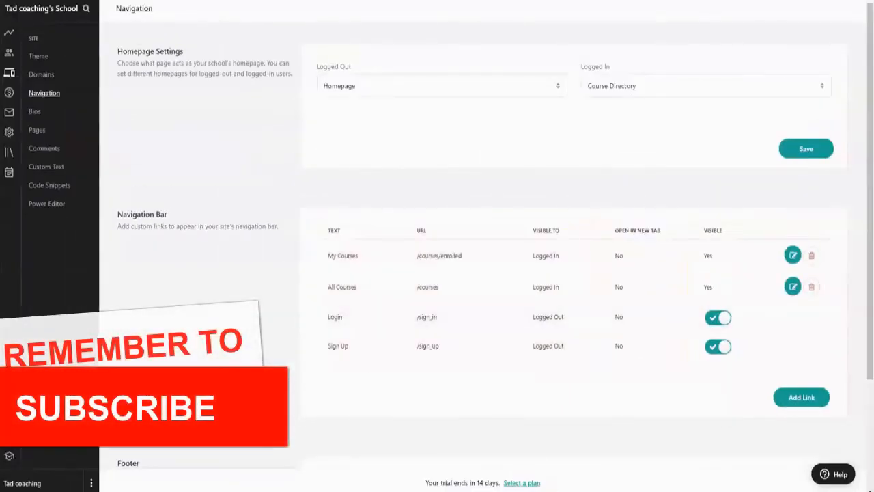
# Step: Add a bio for TAD Coaching with headline "High Quality Tutorials" and text "Trying to provide high quality tutorials that can take our students from Zero to Hero"
pyautogui.click(34, 111)
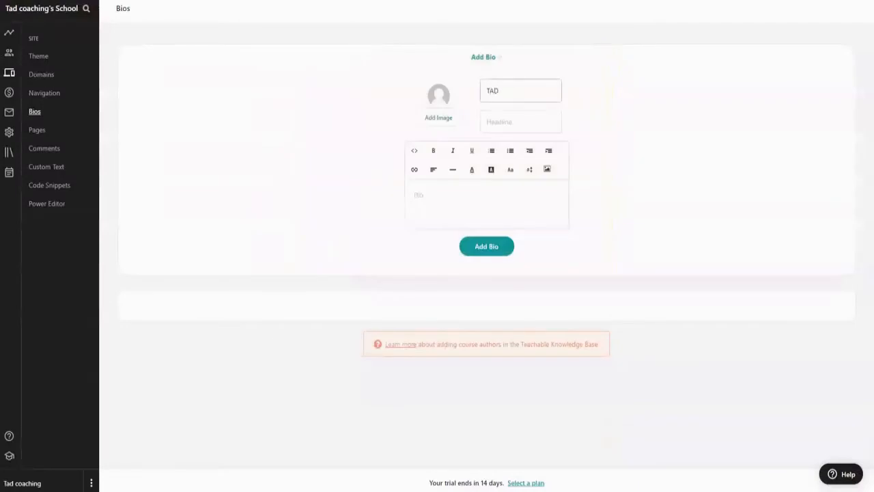
pyautogui.click(521, 122)
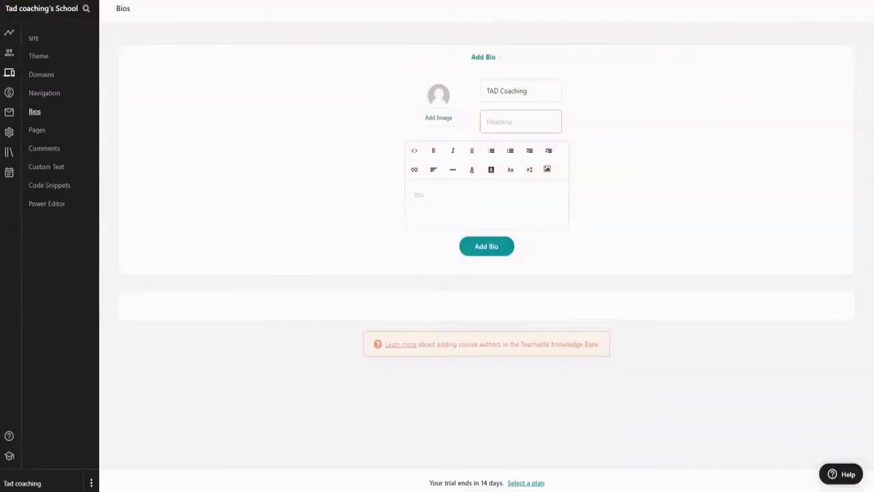
pyautogui.click(486, 198)
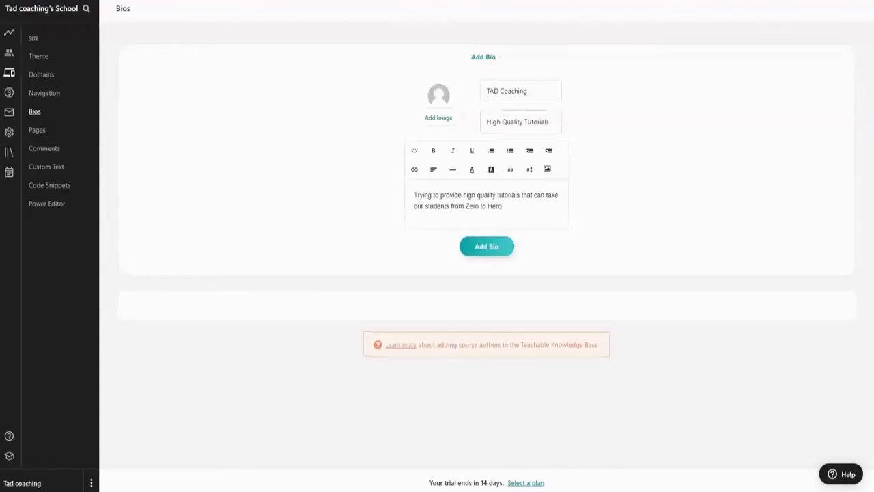
pyautogui.click(486, 247)
# Step: Edit the TAD Coaching bio and upload logo.png as its image
pyautogui.click(797, 135)
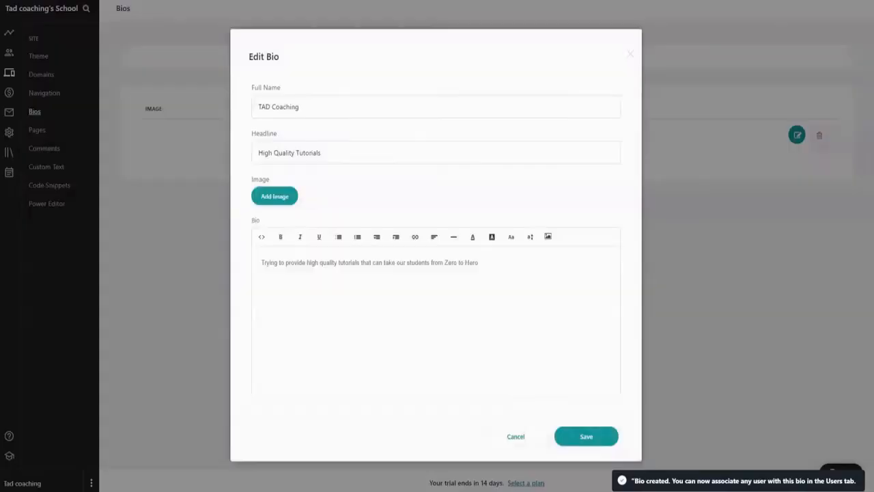
pyautogui.click(275, 195)
pyautogui.click(492, 171)
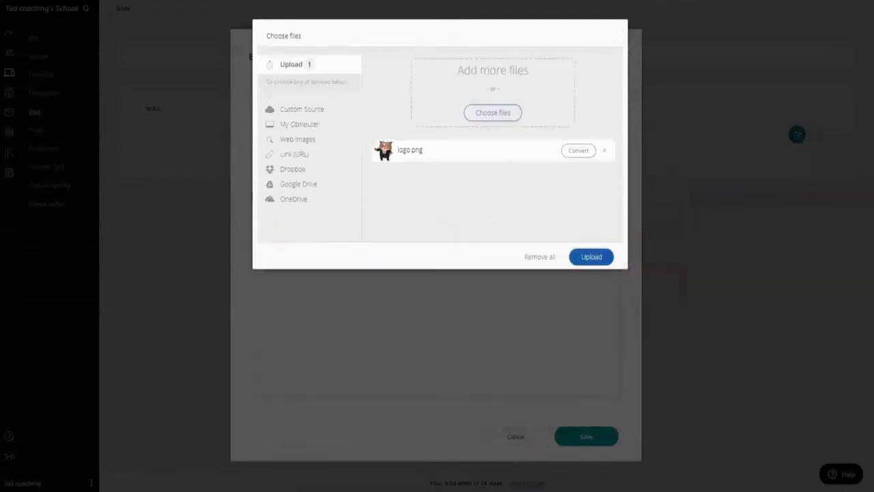
pyautogui.click(591, 256)
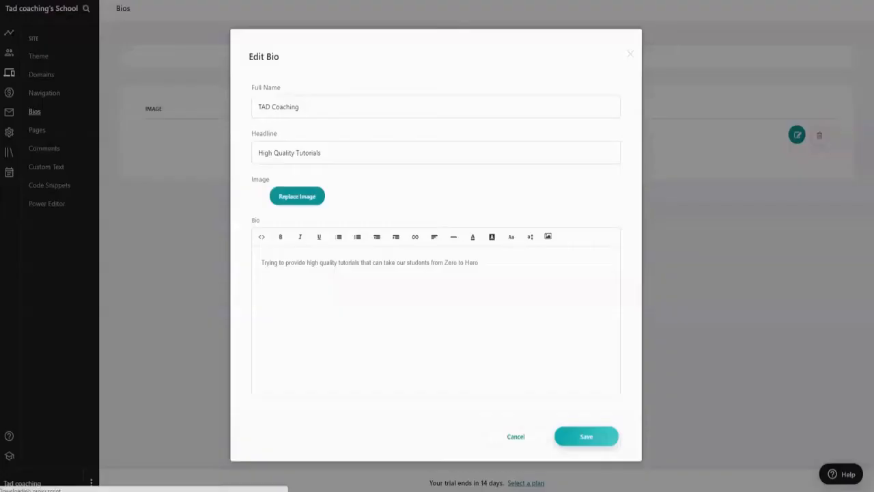
# Step: Save the TAD Coaching bio with its new image and create a new site page
pyautogui.click(587, 437)
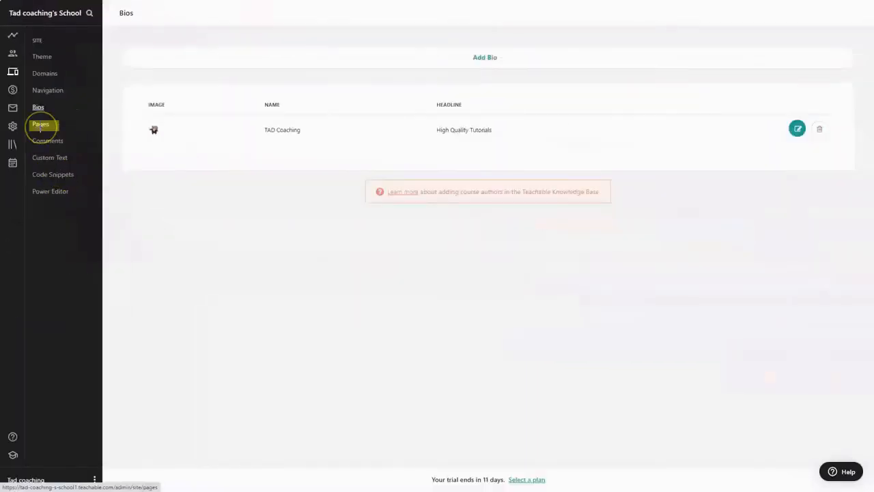
pyautogui.click(41, 126)
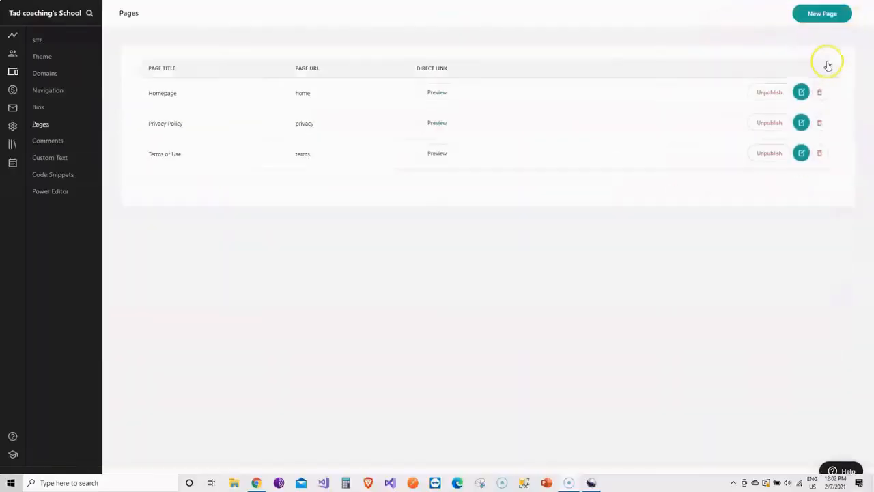
pyautogui.click(822, 13)
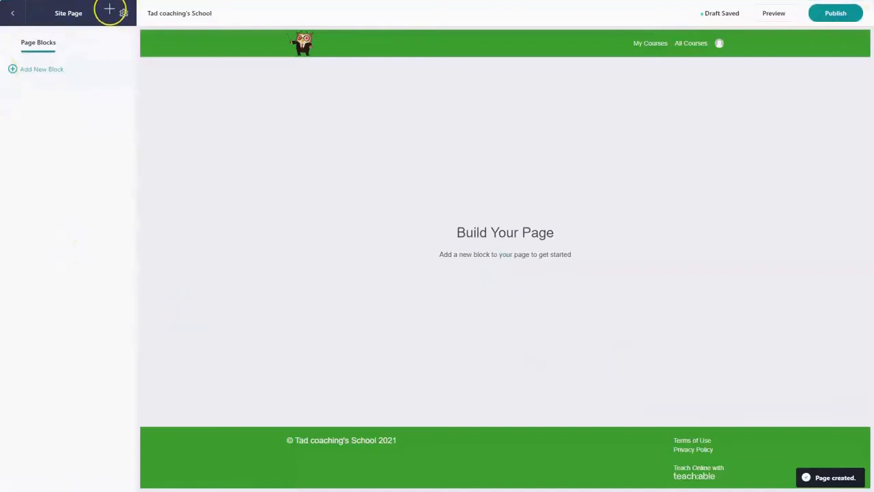
# Step: In the new page's settings, set both the page title and description to "FQA" and turn off the footer
pyautogui.click(123, 13)
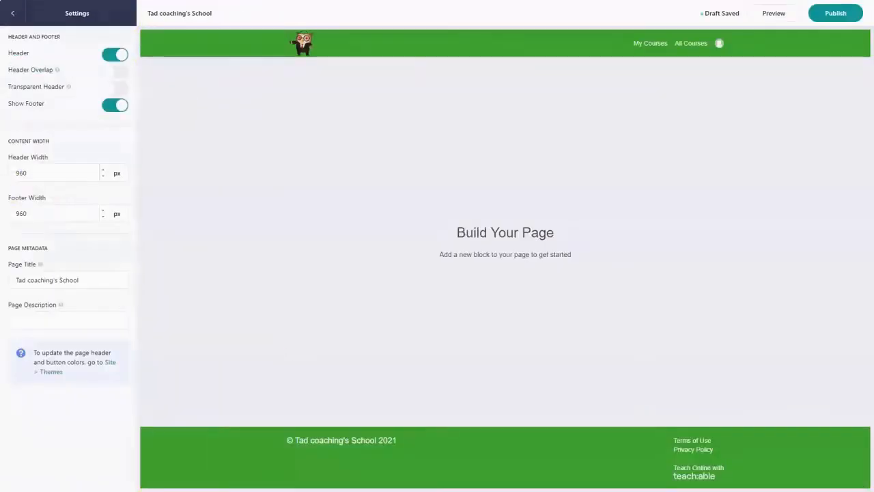
pyautogui.tripleClick(41, 280)
pyautogui.write('FQA')
pyautogui.click(39, 324)
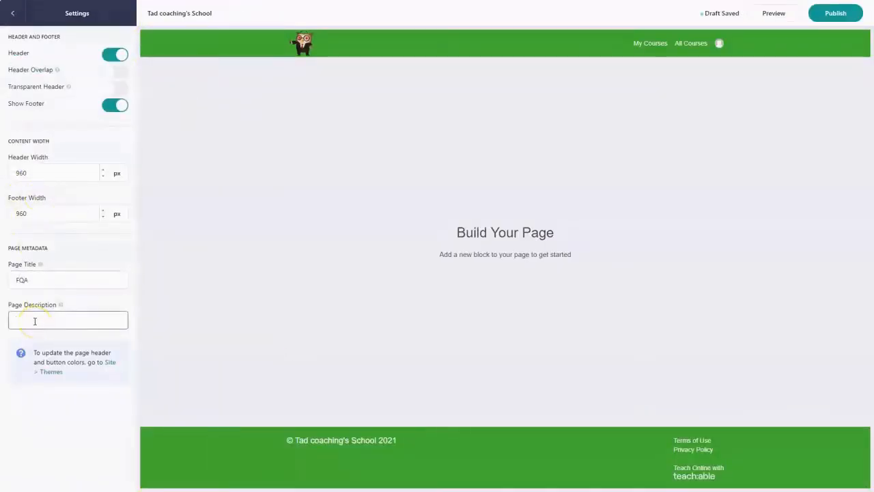
pyautogui.write('FQA')
pyautogui.click(115, 104)
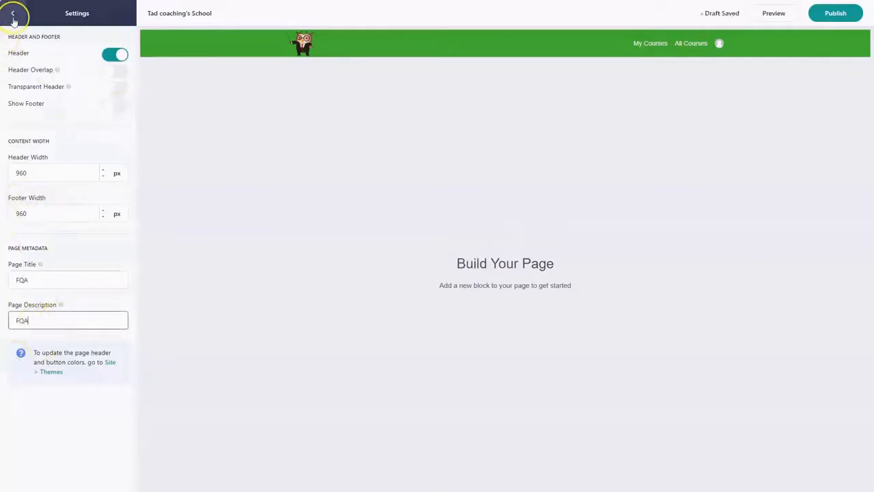
# Step: Add a Text block to the page and replace its example text with "FQA"
pyautogui.click(12, 13)
pyautogui.click(38, 69)
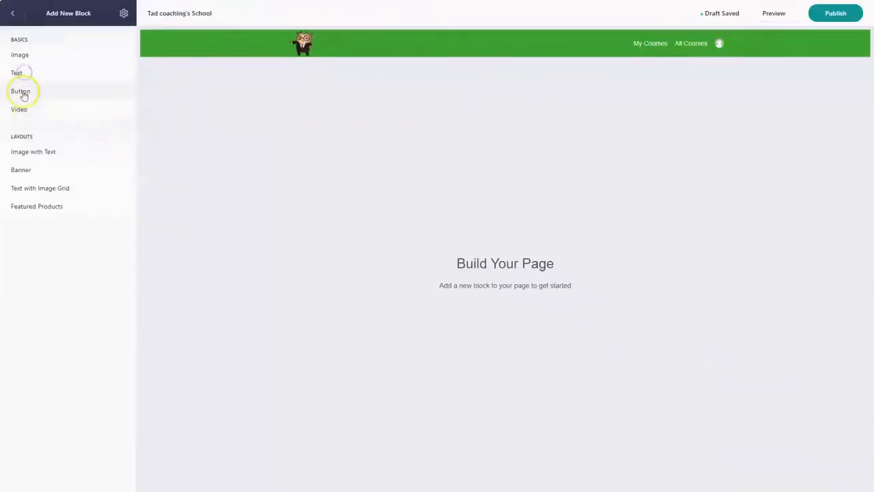
pyautogui.click(120, 75)
pyautogui.moveTo(104, 264); pyautogui.dragTo(10, 146)
pyautogui.press('BackSpace')
pyautogui.press('BackSpace')
pyautogui.press('BackSpace')
pyautogui.press('BackSpace')
pyautogui.press('BackSpace')
pyautogui.press('BackSpace')
pyautogui.press('BackSpace')
pyautogui.press('BackSpace')
pyautogui.press('BackSpace')
pyautogui.press('BackSpace')
pyautogui.press('BackSpace')
pyautogui.press('BackSpace')
pyautogui.press('BackSpace')
pyautogui.press('BackSpace')
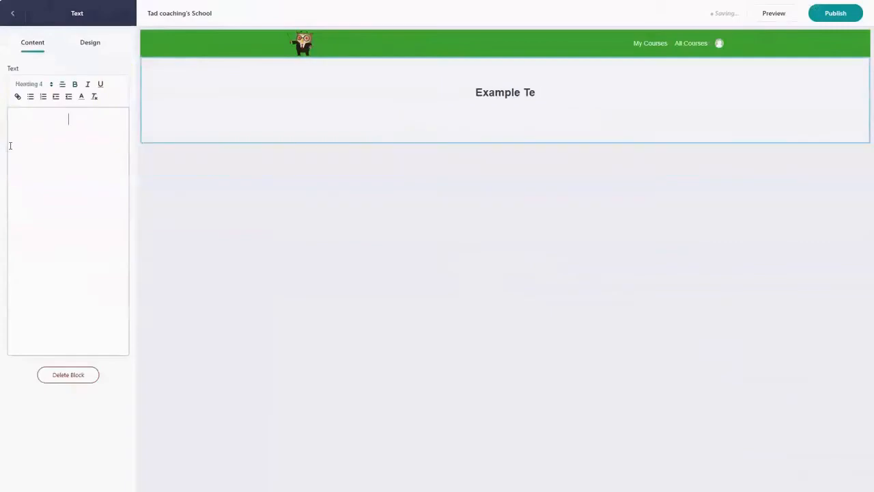
pyautogui.write('FQA')
# Step: Publish the new page with the URL /p/fqa
pyautogui.click(835, 13)
pyautogui.tripleClick(400, 98)
pyautogui.press('BackSpace')
pyautogui.write('fqa')
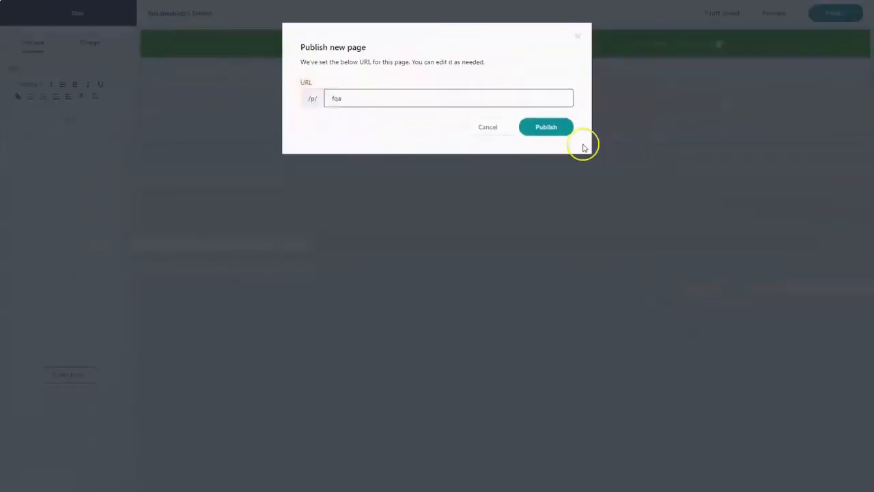
pyautogui.click(554, 128)
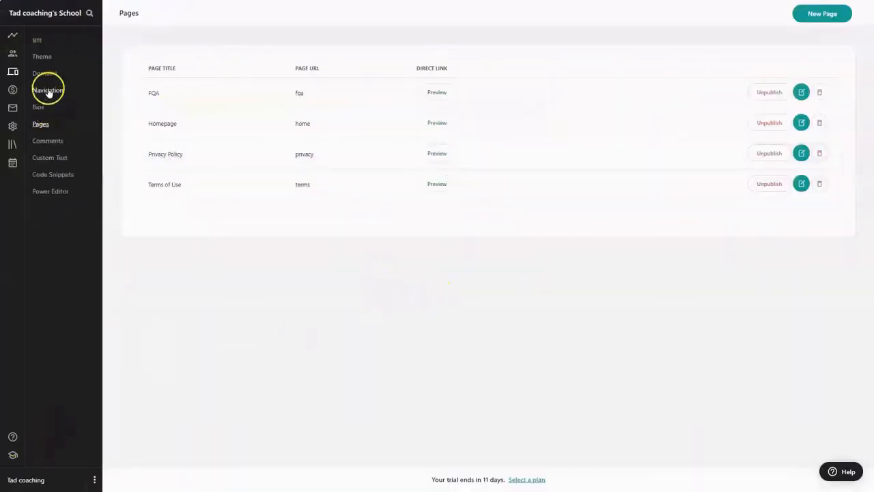
# Step: Add a navigation bar link with text "FQA" and URL /p/fqa that opens in a new tab
pyautogui.click(48, 91)
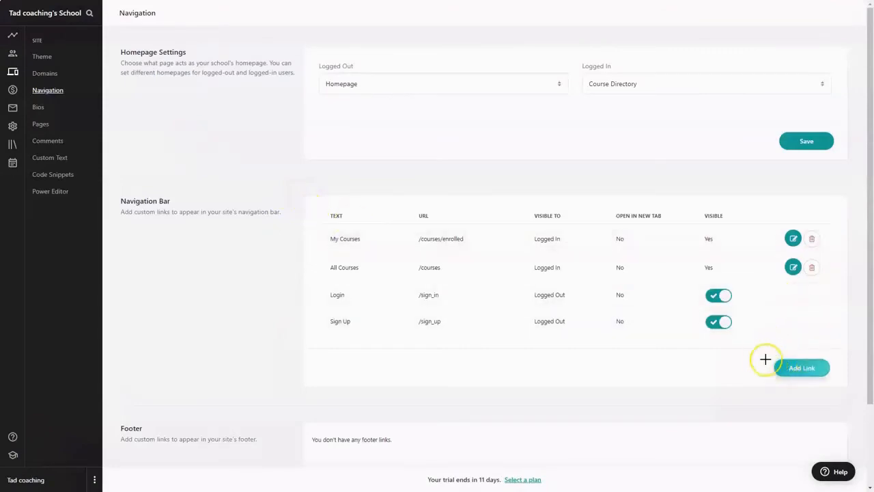
pyautogui.click(806, 372)
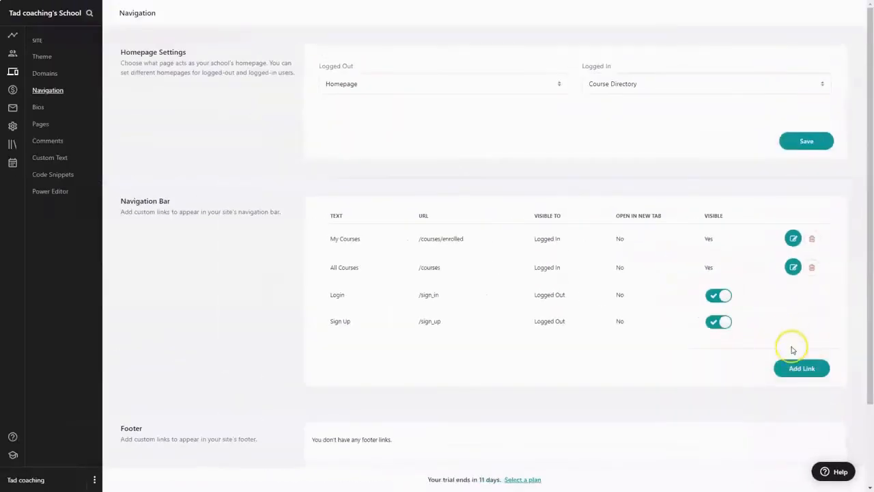
pyautogui.click(729, 244)
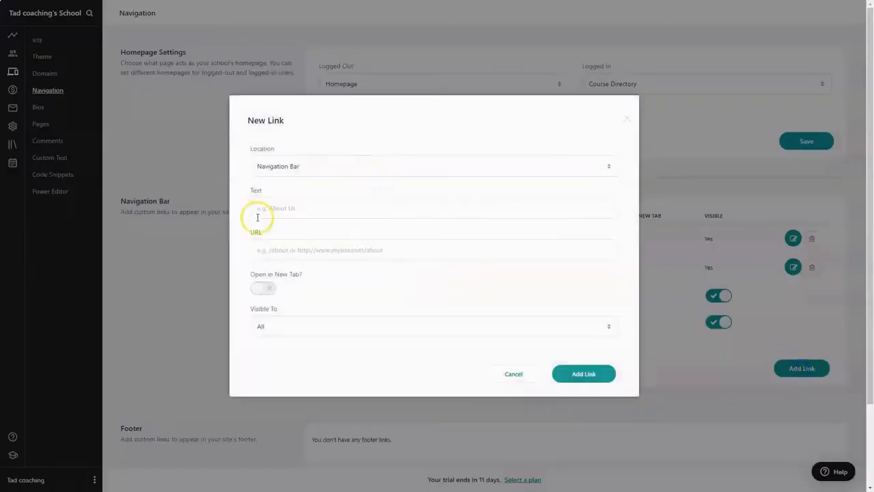
pyautogui.click(257, 217)
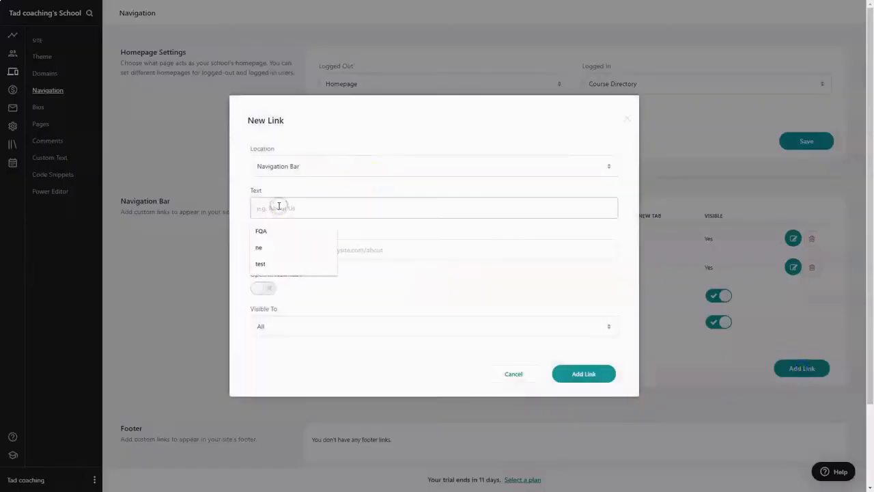
pyautogui.click(279, 229)
pyautogui.click(306, 252)
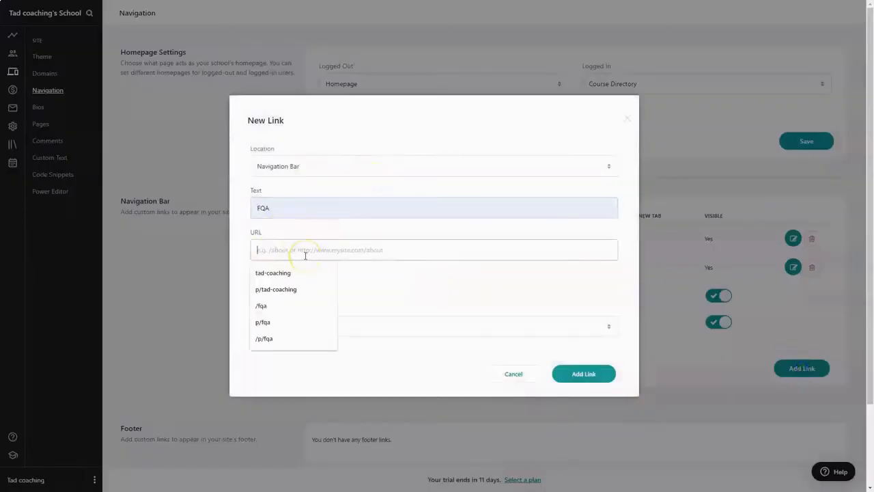
pyautogui.write('/p/fqa')
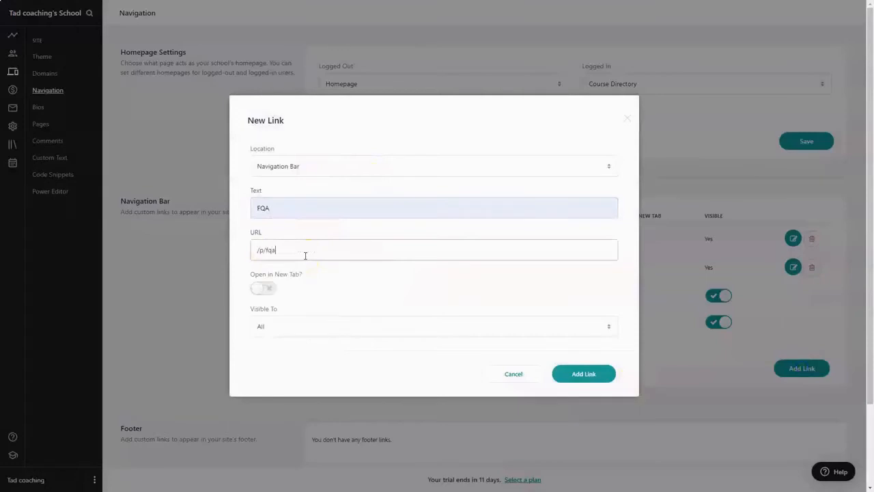
pyautogui.click(262, 288)
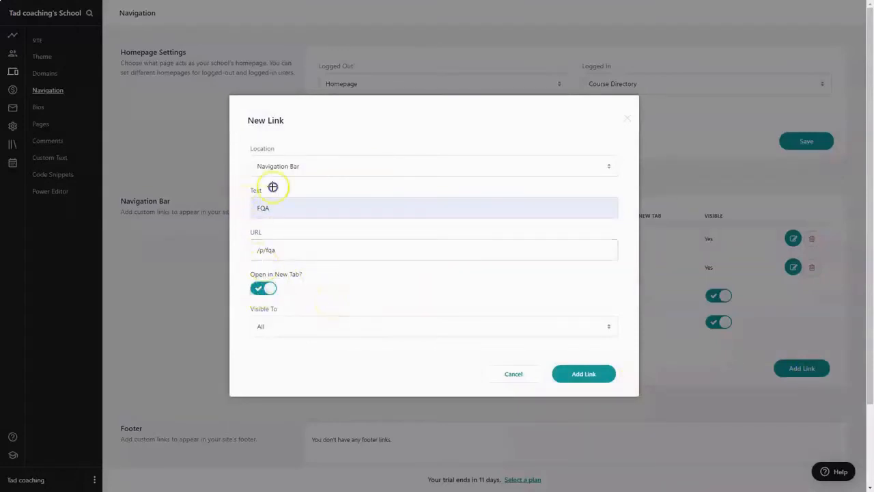
pyautogui.moveTo(243, 186); pyautogui.dragTo(629, 342)
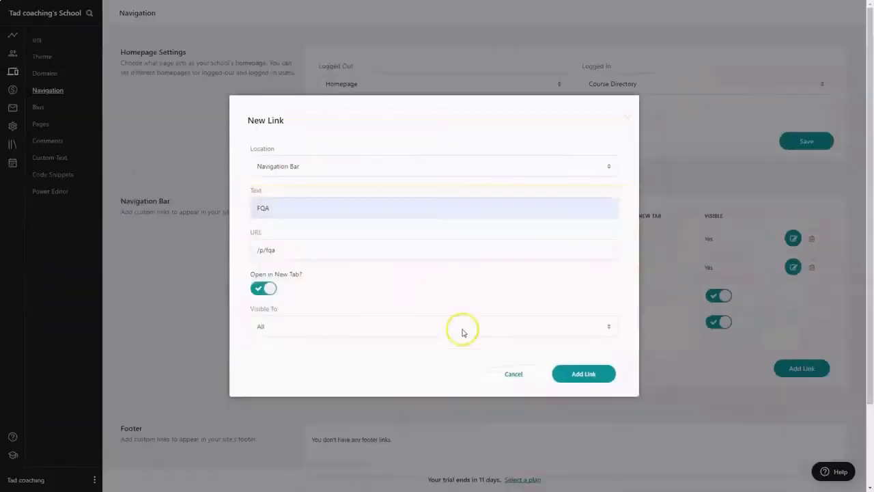
pyautogui.click(584, 374)
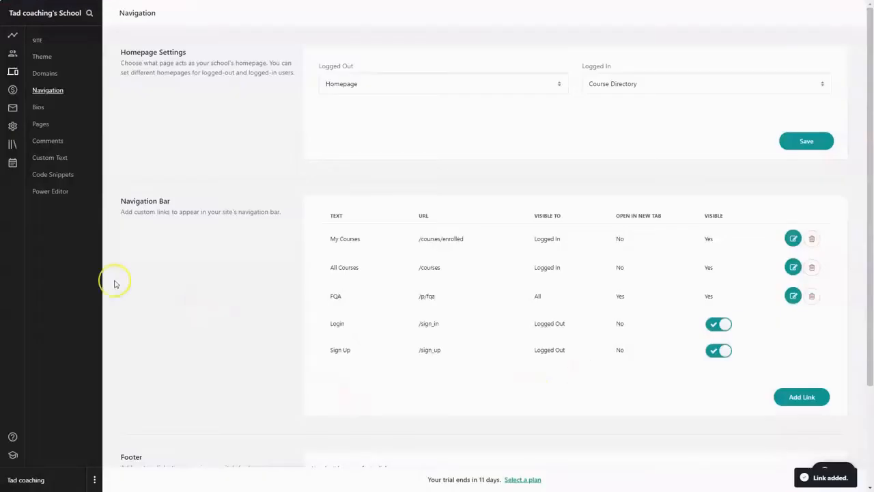
# Step: Preview the school's public homepage and open the FQA page from its navigation bar
pyautogui.click(44, 59)
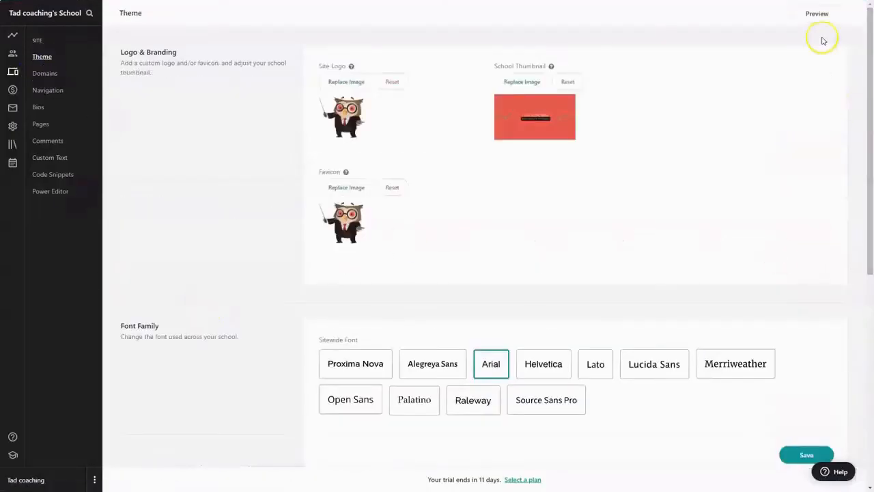
pyautogui.click(818, 15)
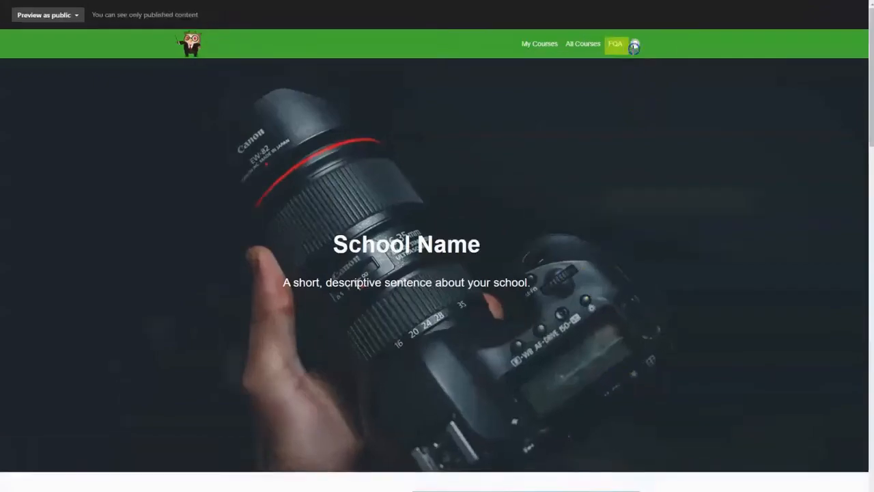
pyautogui.click(615, 44)
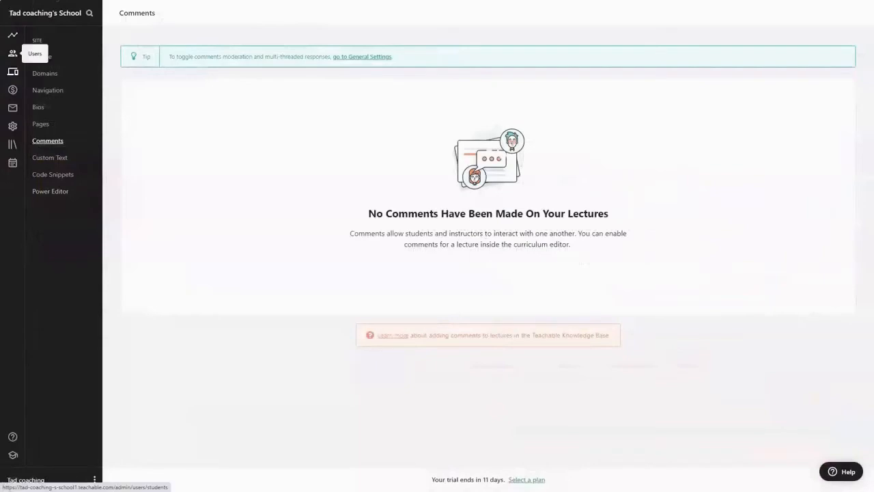
# Step: Look through the school's students, sales transactions and email composing pages
pyautogui.click(12, 53)
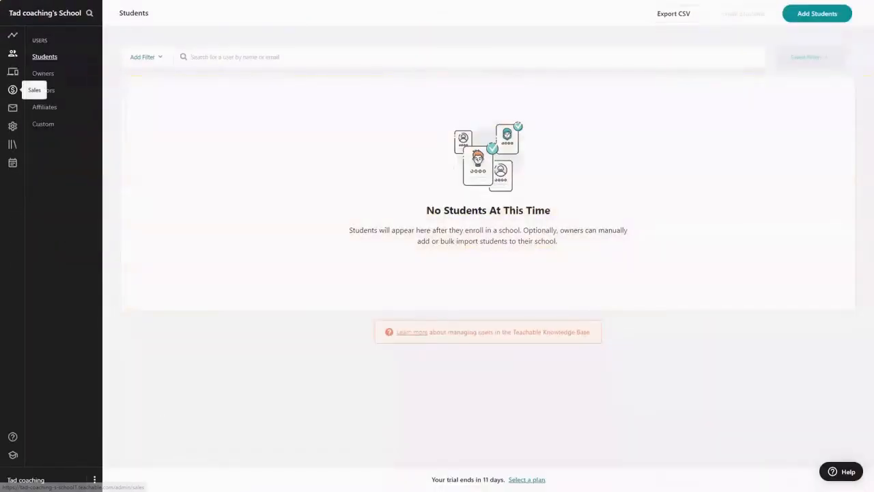
pyautogui.click(13, 90)
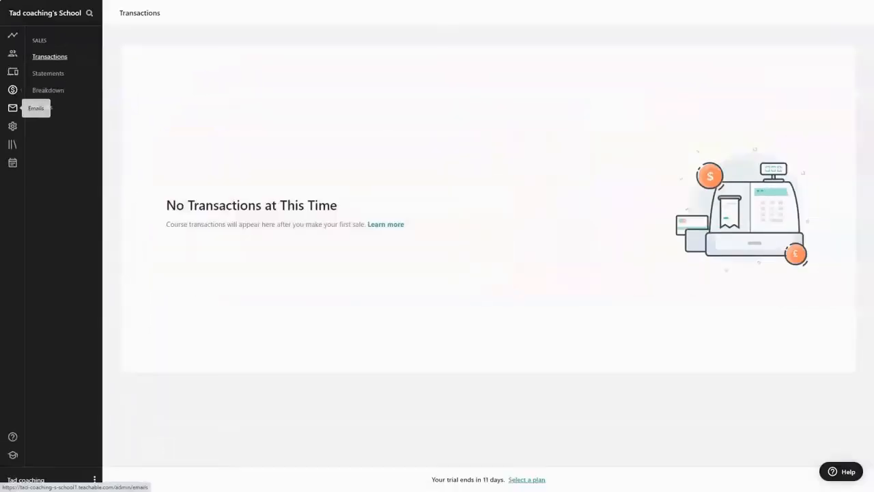
pyautogui.click(13, 107)
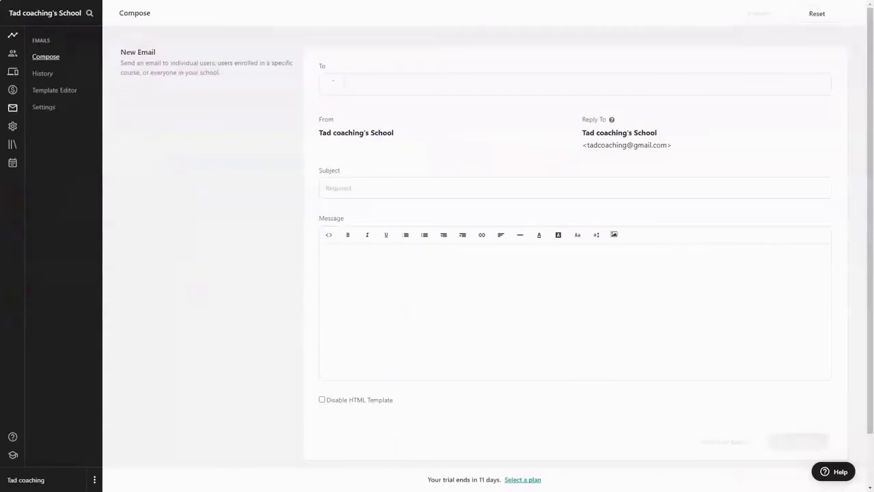
# Step: In the general settings, enter business name "TAD Coaching", homepage heading "High Quality Courses" and description "Our goal is to take your from ZERO to HERO"
pyautogui.click(12, 127)
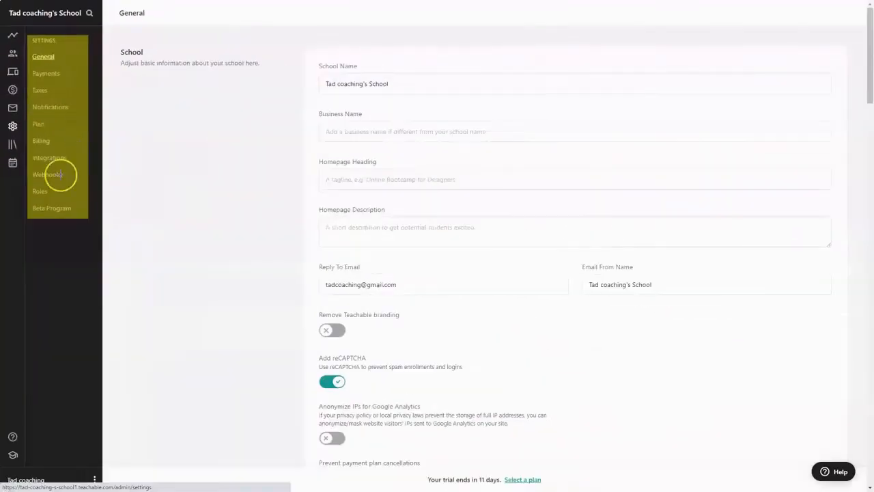
pyautogui.click(445, 133)
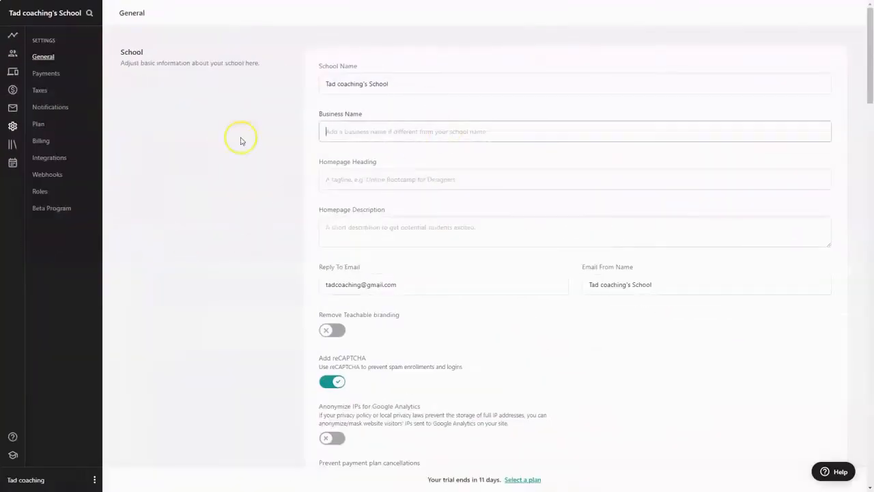
pyautogui.write('TAD Coaching')
pyautogui.press('Tab')
pyautogui.write('High ')
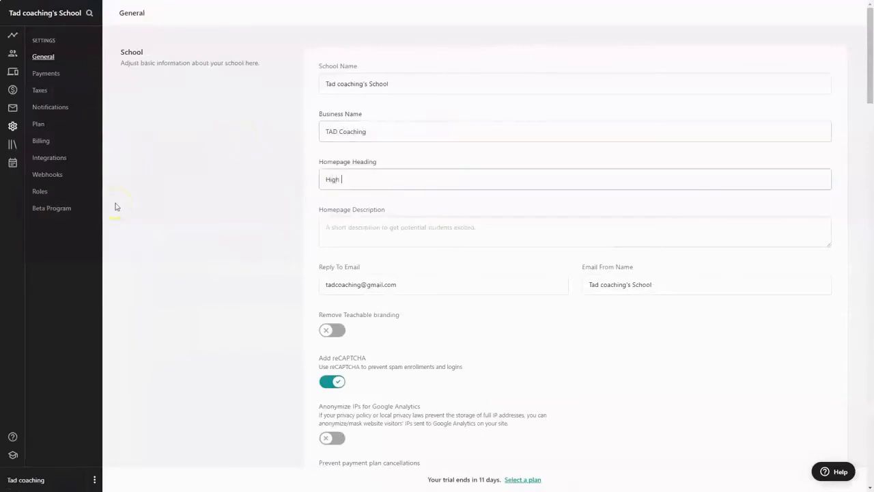
pyautogui.write('Quality Courses')
pyautogui.click(392, 234)
pyautogui.write('Our goal is to take your from Z')
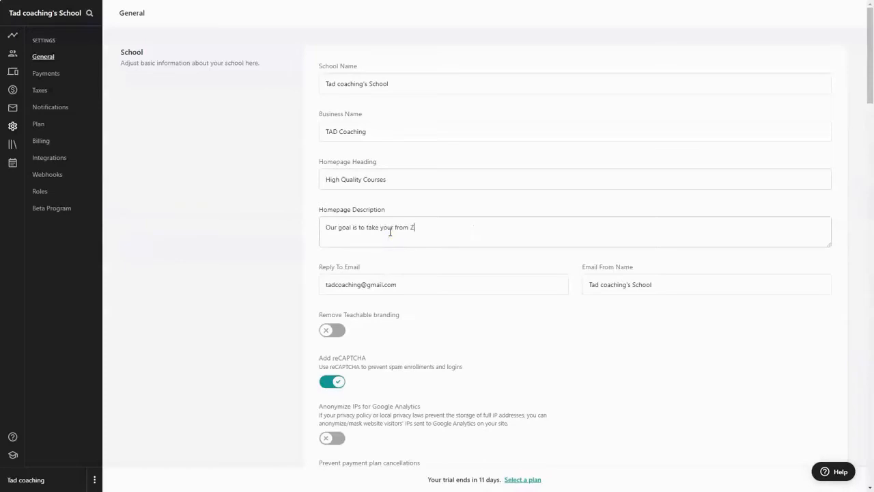
# Step: Examine the school, address, lecture and author options in the general settings
pyautogui.moveTo(311, 59); pyautogui.dragTo(839, 306)
pyautogui.doubleClick(448, 149)
pyautogui.doubleClick(449, 149)
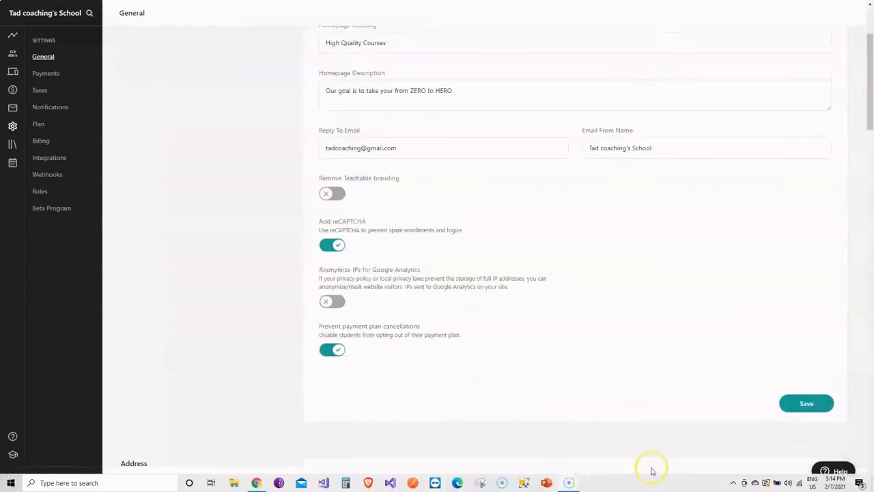
pyautogui.scroll(-4, 437, 396)
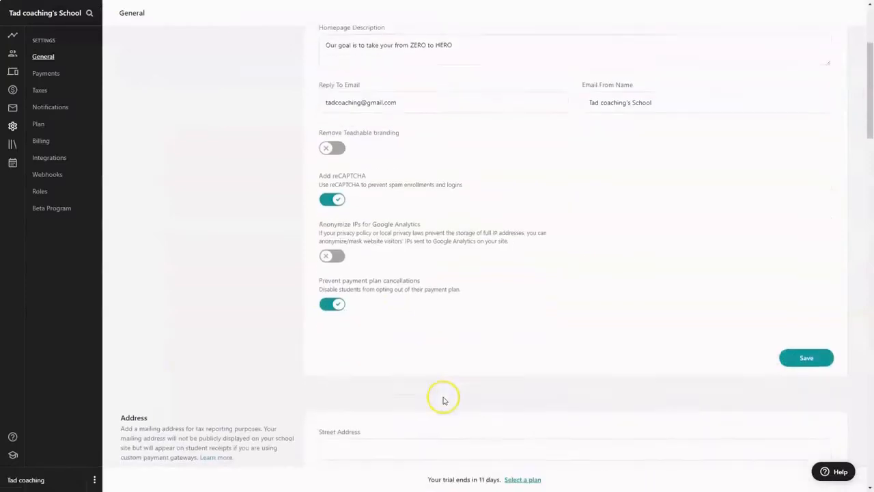
pyautogui.scroll(-1, 449, 396)
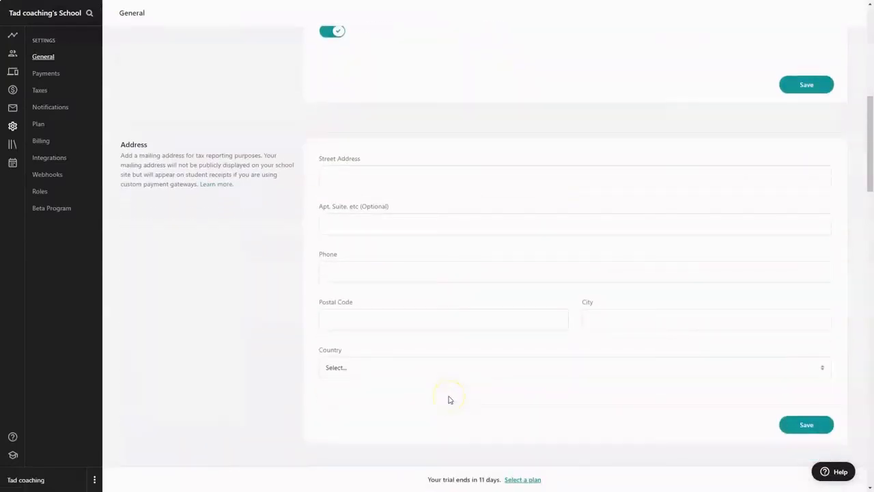
pyautogui.scroll(-2, 449, 399)
pyautogui.moveTo(120, 60)
pyautogui.mouseDown()
pyautogui.moveTo(176, 59)
pyautogui.moveTo(151, 43)
pyautogui.mouseUp()
pyautogui.moveTo(307, 59)
pyautogui.mouseDown()
pyautogui.moveTo(635, 250)
pyautogui.moveTo(621, 311)
pyautogui.mouseUp()
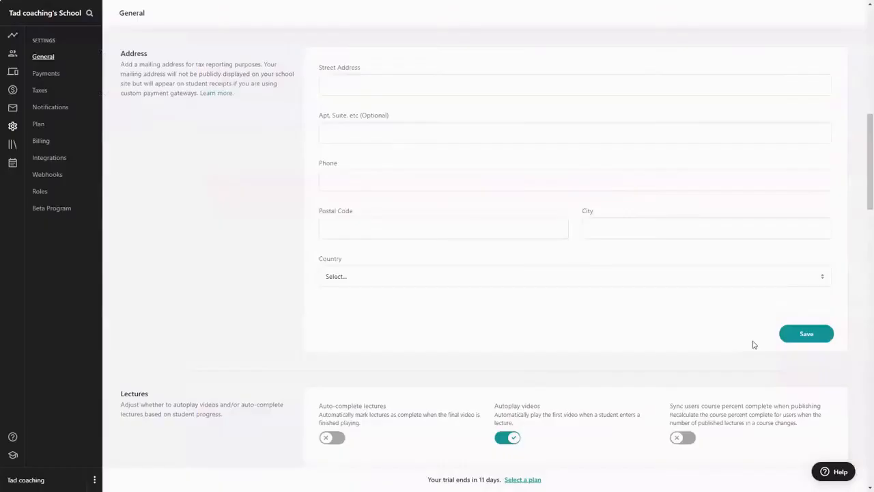
pyautogui.scroll(-1, 676, 348)
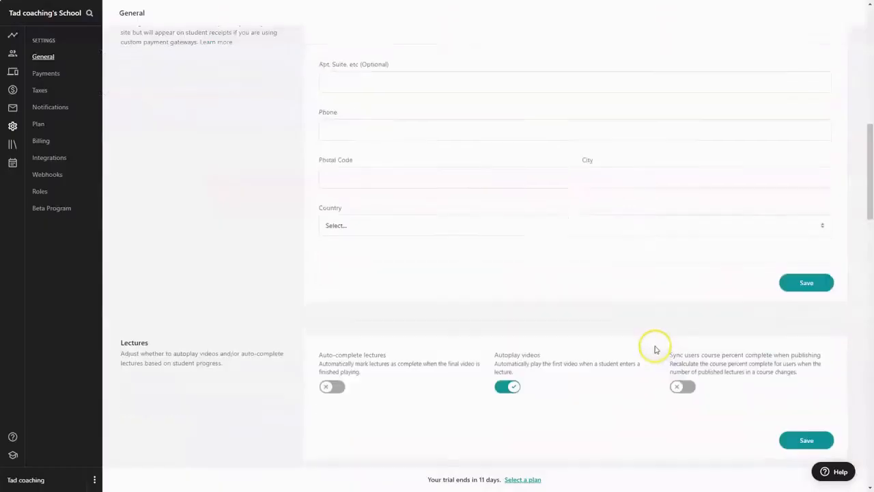
pyautogui.scroll(-5, 649, 348)
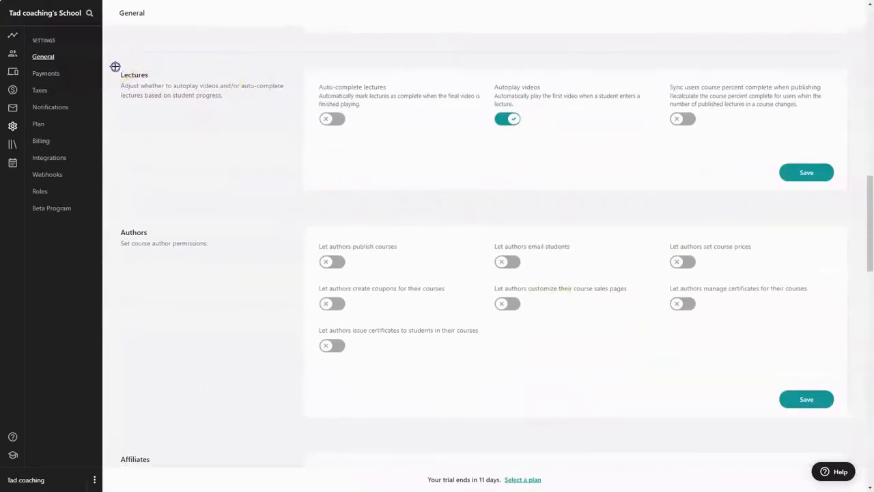
# Step: Review the auto-complete, autoplay and progress sync options for lectures and save the lecture settings
pyautogui.moveTo(115, 67); pyautogui.dragTo(169, 90)
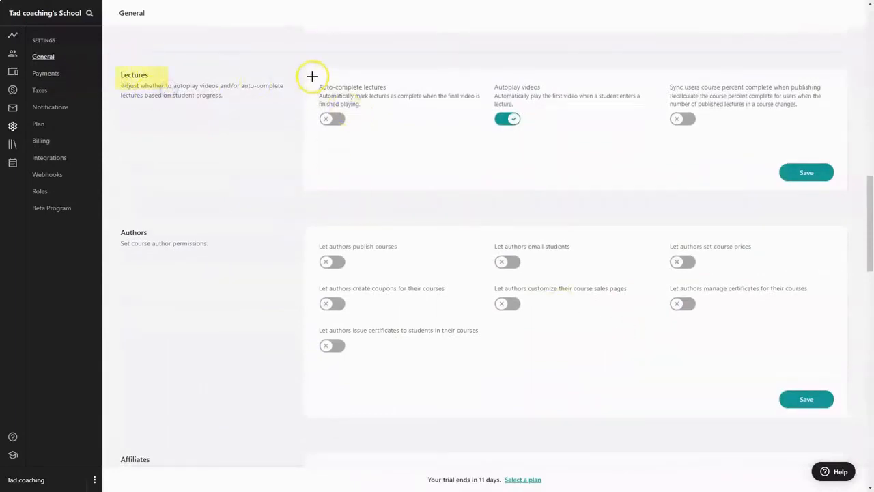
pyautogui.moveTo(311, 76); pyautogui.dragTo(479, 146)
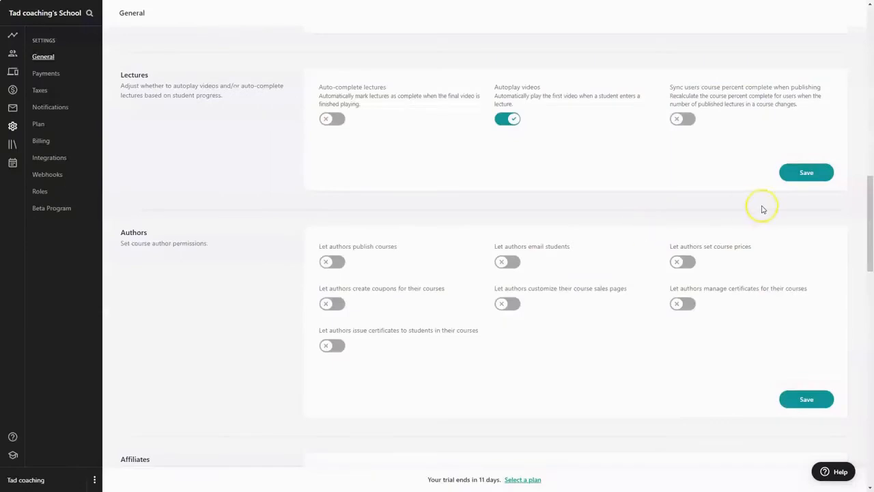
pyautogui.click(806, 175)
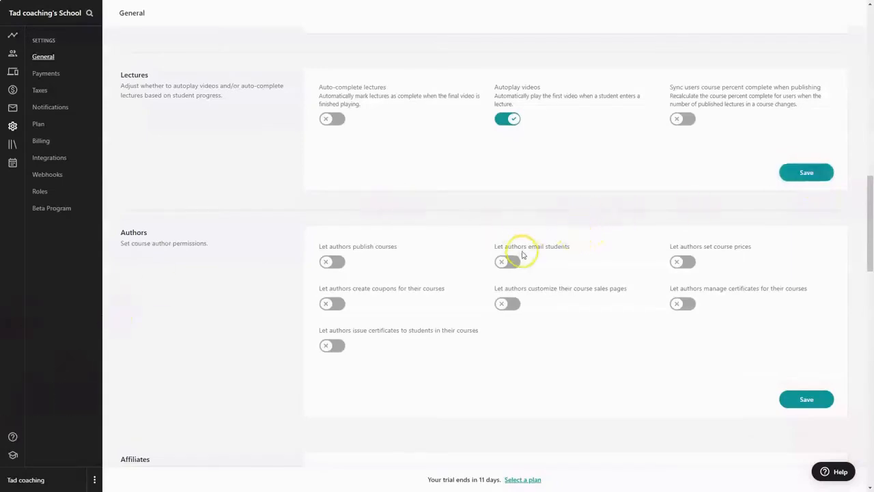
# Step: Examine the affiliate, comment and blog options in the general settings
pyautogui.scroll(-6, 523, 255)
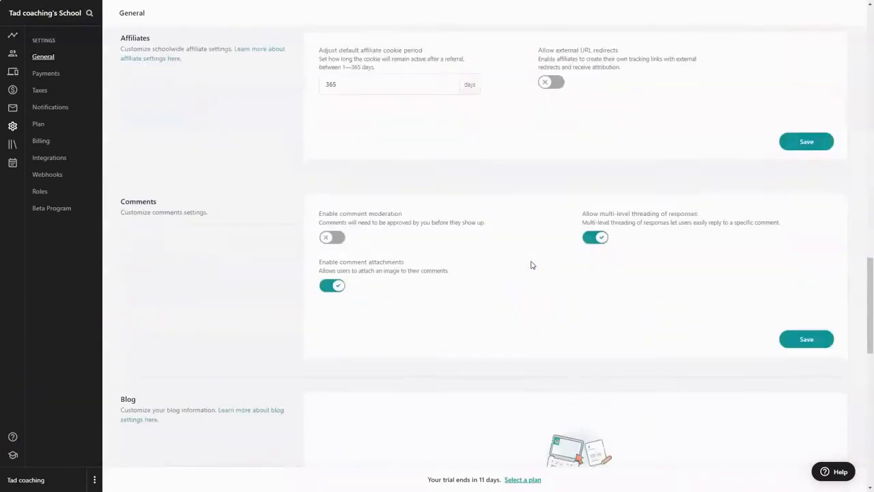
pyautogui.scroll(-1, 532, 265)
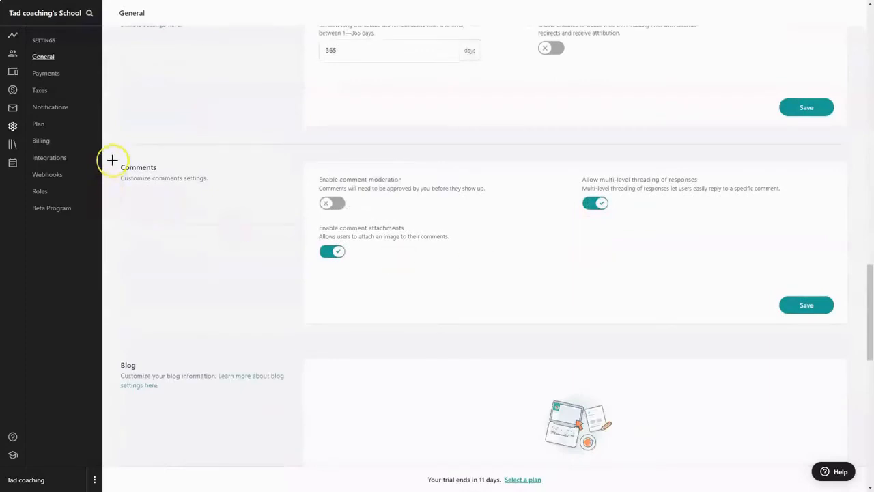
pyautogui.moveTo(115, 158)
pyautogui.mouseDown()
pyautogui.moveTo(183, 198)
pyautogui.moveTo(224, 203)
pyautogui.mouseUp()
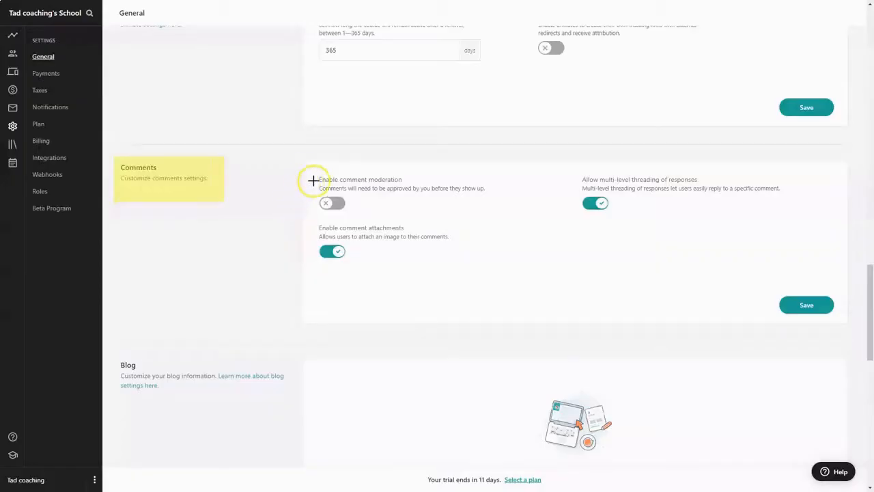
pyautogui.moveTo(309, 171); pyautogui.dragTo(489, 214)
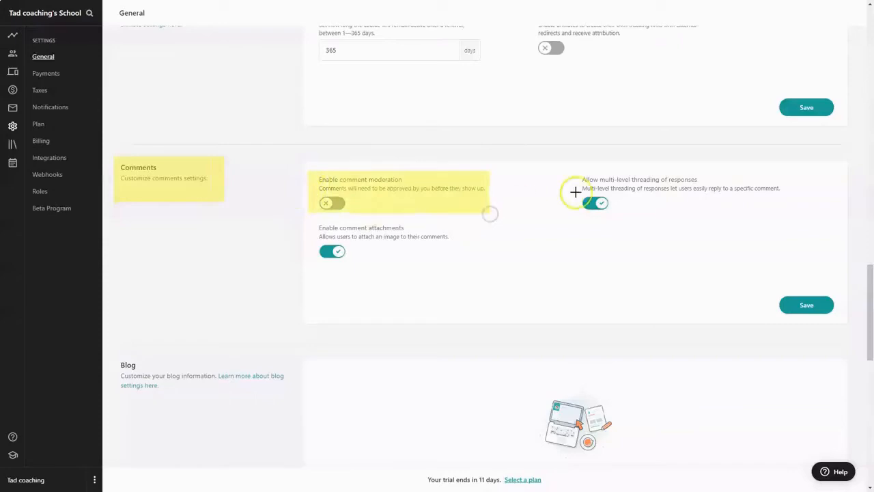
pyautogui.moveTo(761, 285); pyautogui.dragTo(831, 314)
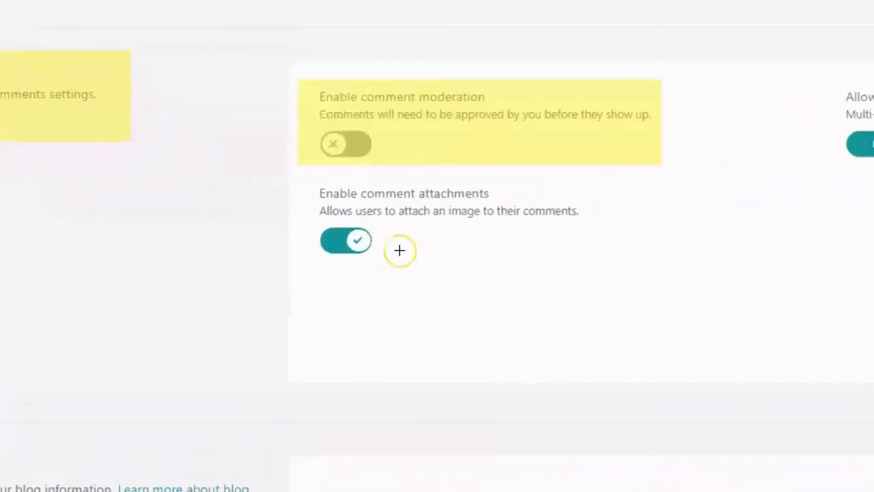
pyautogui.scroll(-3, 435, 311)
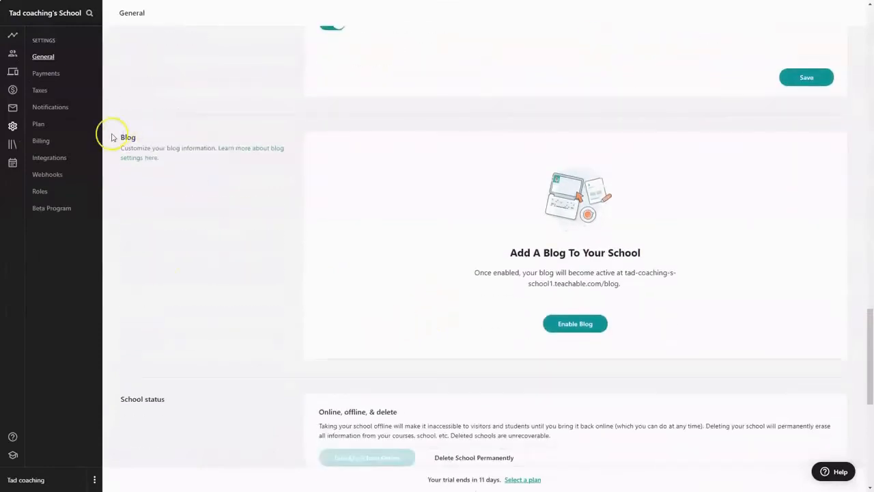
pyautogui.moveTo(108, 127); pyautogui.dragTo(296, 186)
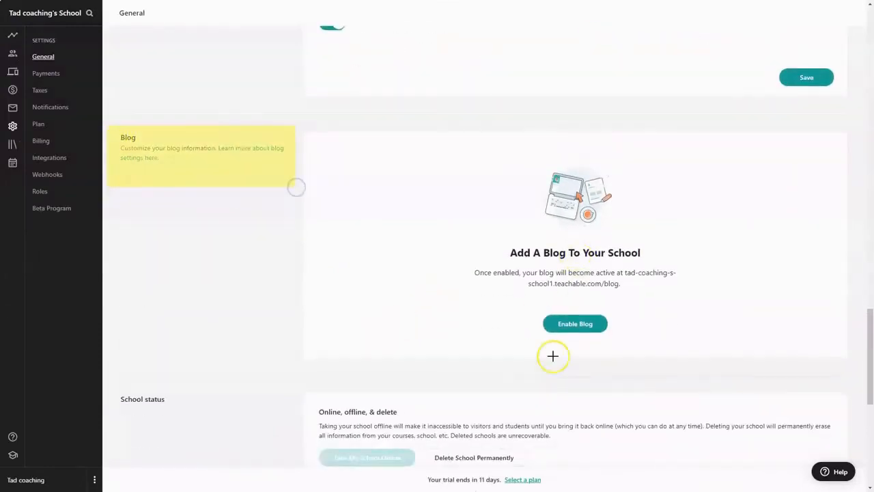
pyautogui.moveTo(458, 235); pyautogui.dragTo(685, 346)
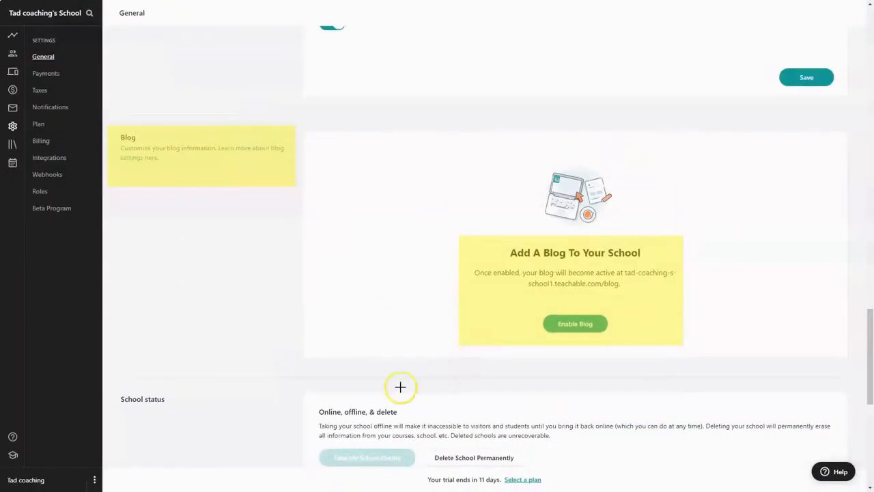
# Step: Examine the school status and myTeachable account options in the general settings
pyautogui.scroll(-2, 231, 393)
pyautogui.scroll(-1, 231, 392)
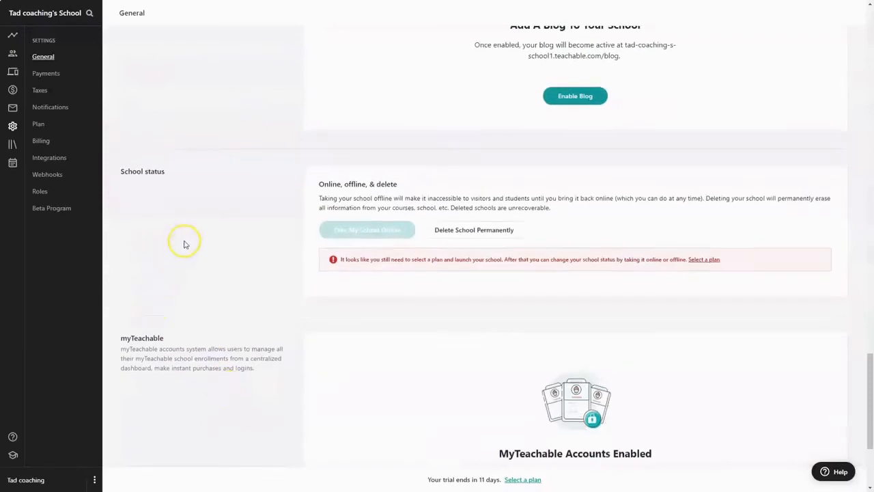
pyautogui.moveTo(318, 200); pyautogui.dragTo(418, 198)
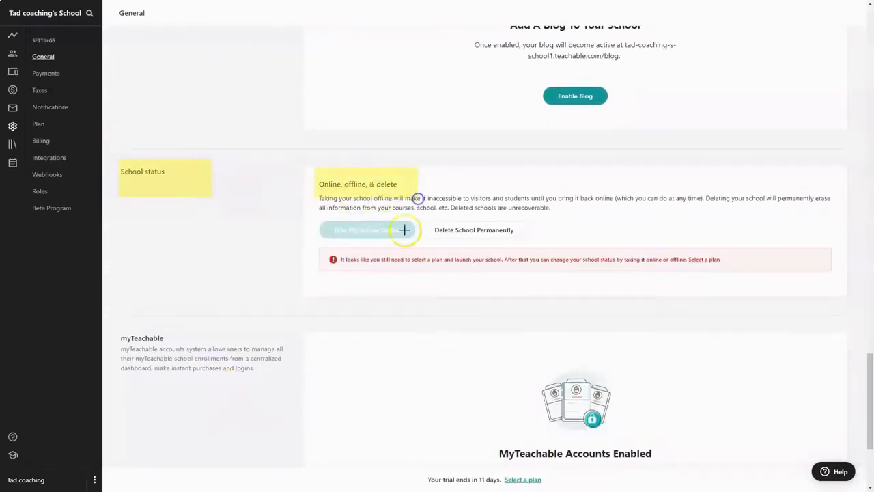
pyautogui.moveTo(313, 216)
pyautogui.mouseDown()
pyautogui.moveTo(335, 247)
pyautogui.moveTo(545, 244)
pyautogui.mouseUp()
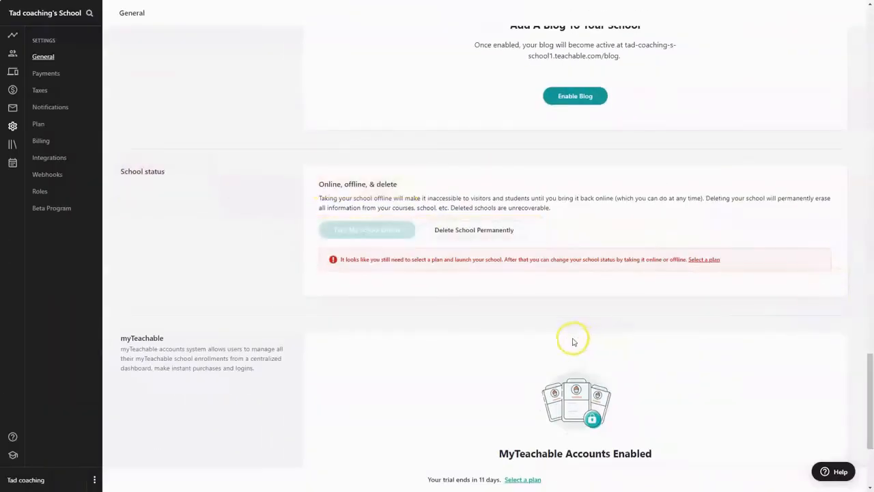
pyautogui.scroll(-1, 574, 341)
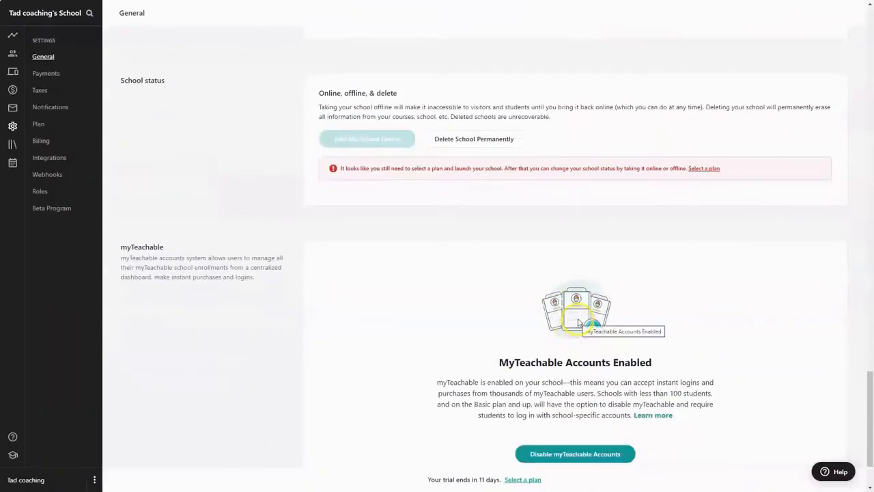
pyautogui.scroll(-1, 579, 322)
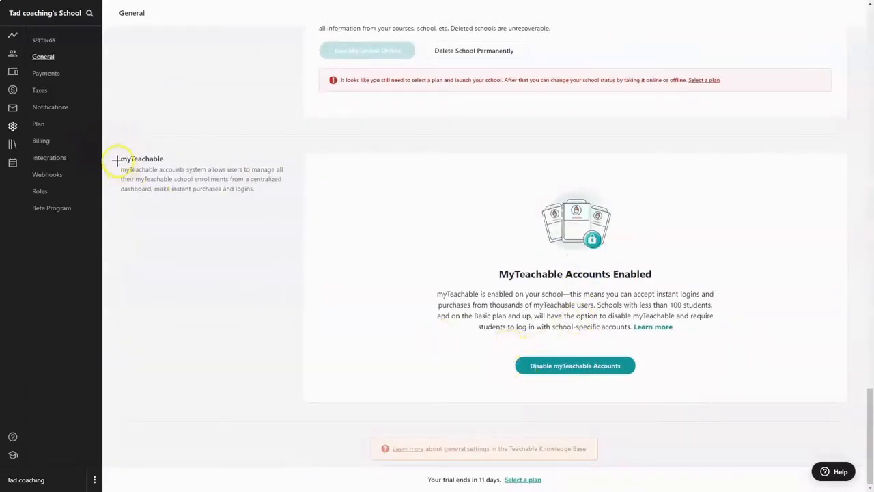
pyautogui.moveTo(115, 150); pyautogui.dragTo(285, 209)
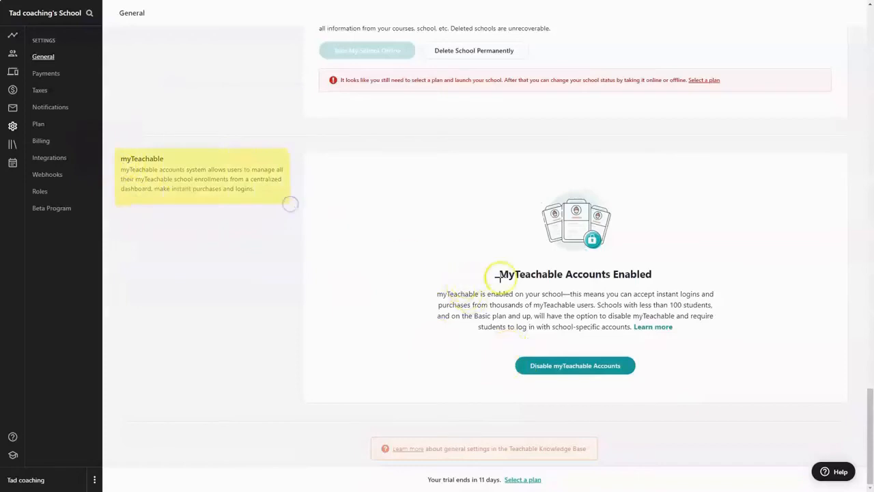
pyautogui.moveTo(489, 256); pyautogui.dragTo(675, 291)
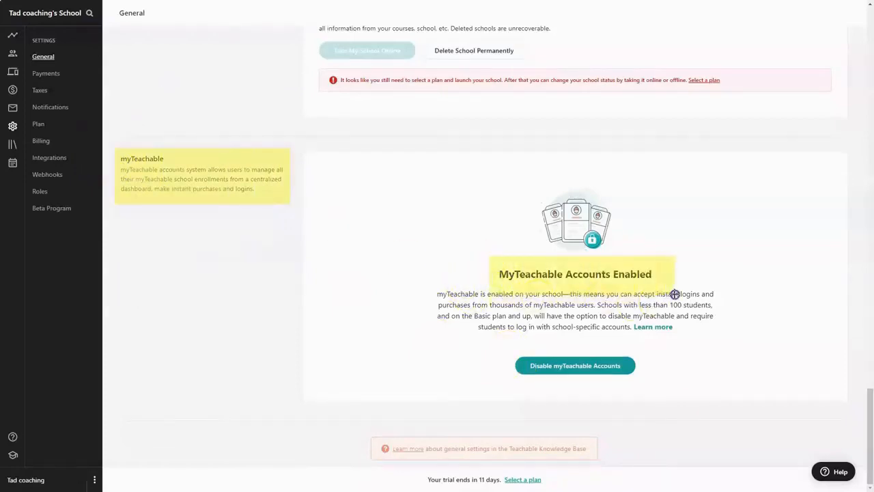
pyautogui.moveTo(498, 344); pyautogui.dragTo(666, 386)
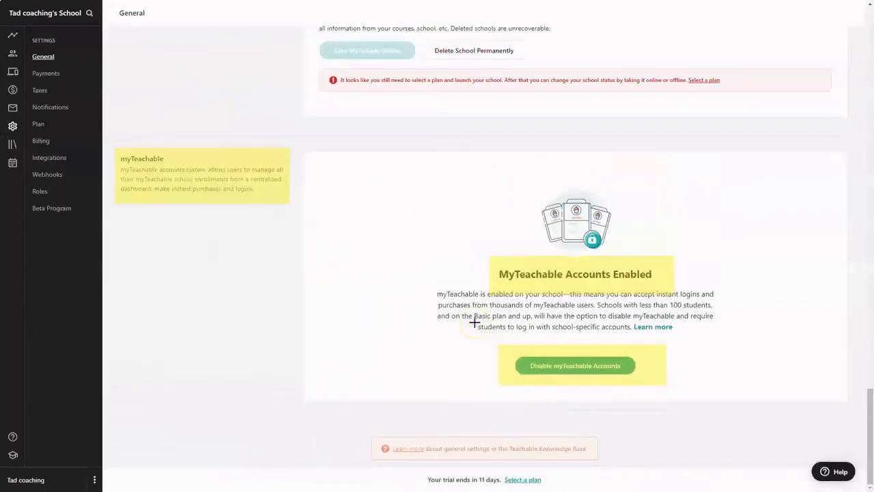
pyautogui.press('Escape')
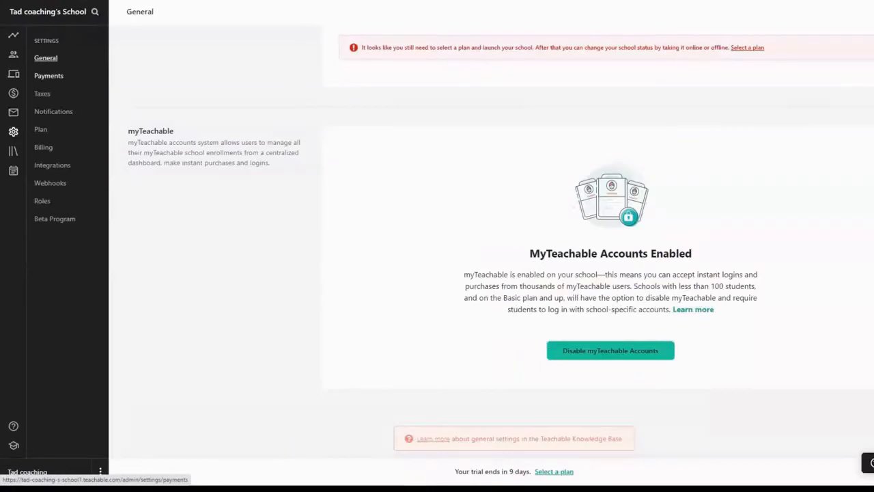
# Step: In the payment settings, choose United Kingdom as the country and continue to the payment gateway setup
pyautogui.click(49, 75)
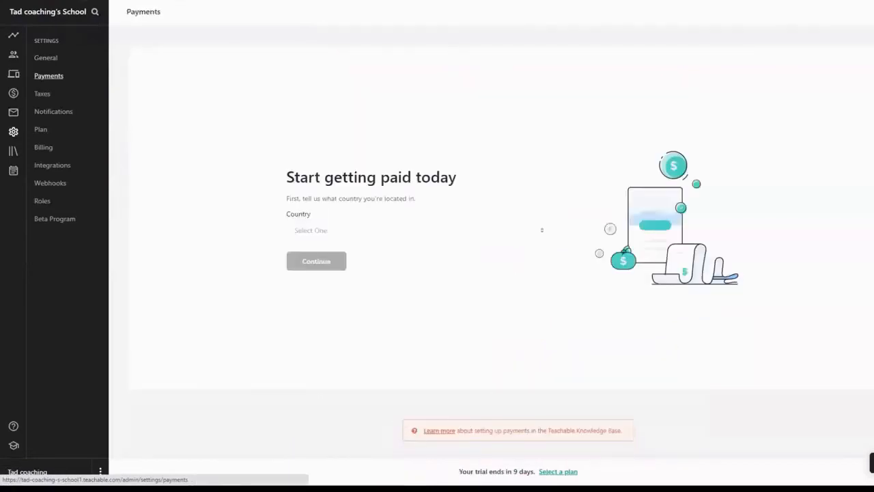
pyautogui.moveTo(73, 80); pyautogui.dragTo(33, 85)
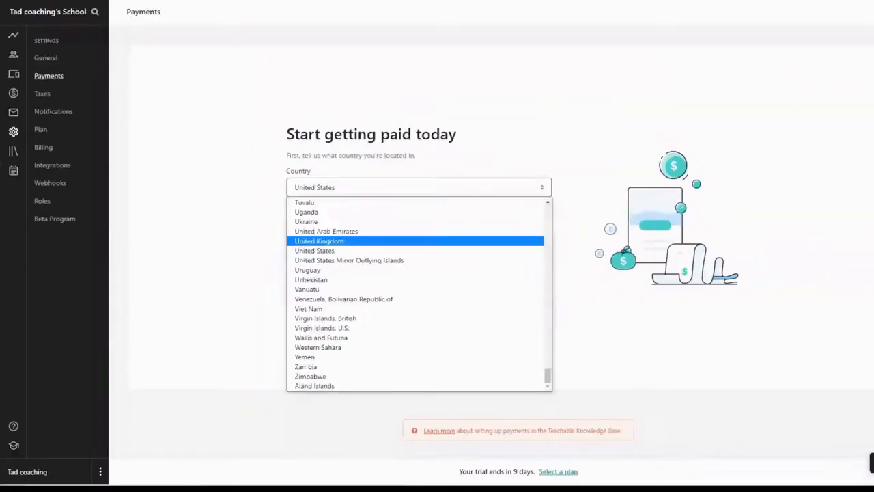
pyautogui.click(318, 241)
pyautogui.click(317, 260)
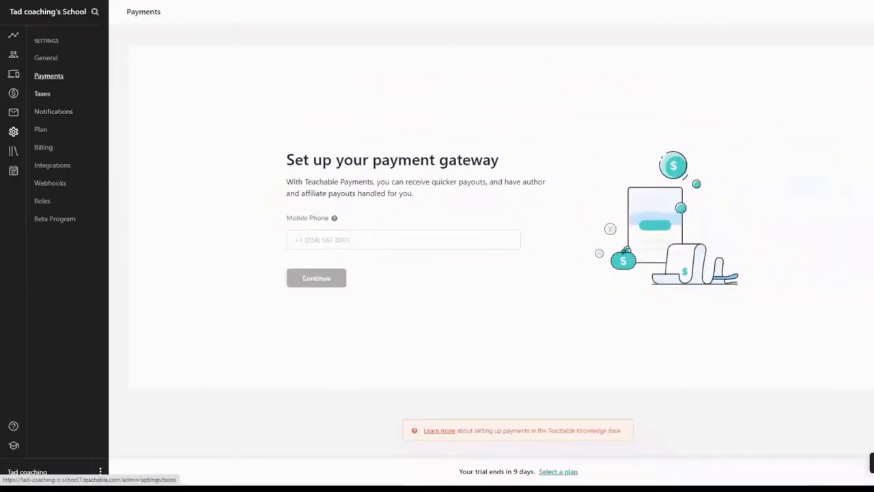
# Step: Look through the school's tax, notification, plan and integration settings, and return to the dashboard
pyautogui.click(42, 94)
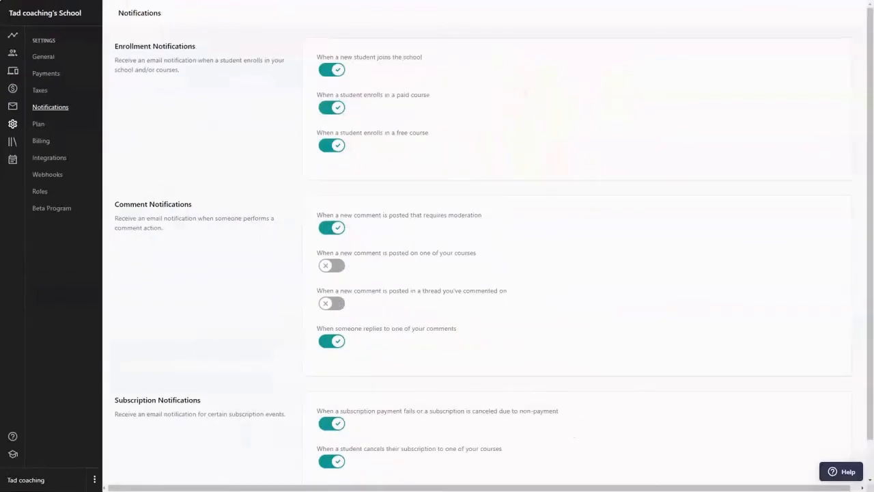
pyautogui.click(38, 124)
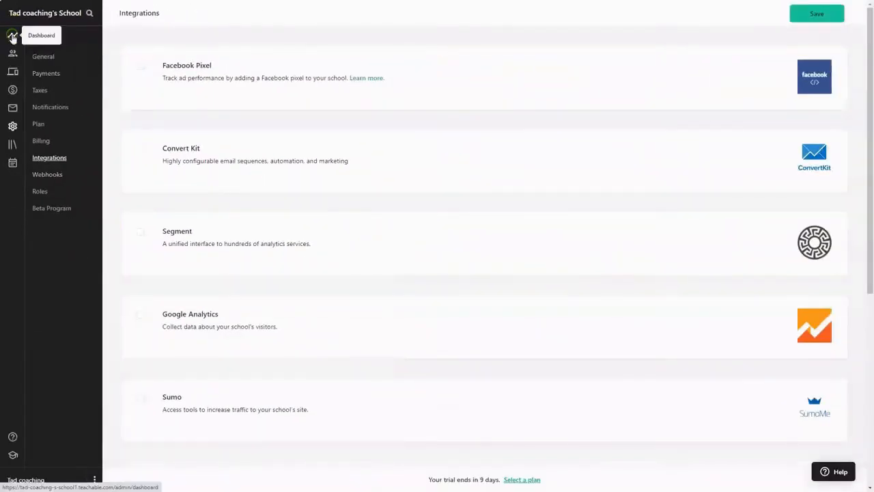
pyautogui.click(13, 38)
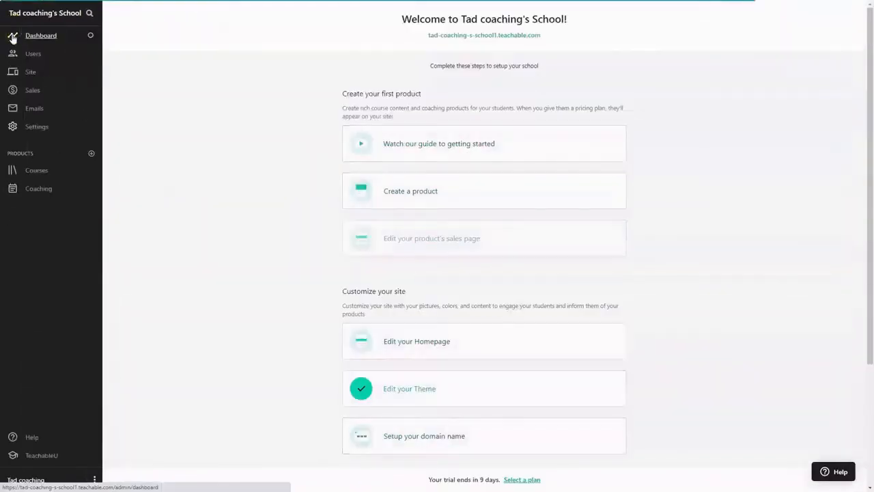
# Step: Create a course titled "HelloWorld course" with subtitle "Demo course for YouTube" and new author "TAD AUTHOR-1"
pyautogui.click(40, 178)
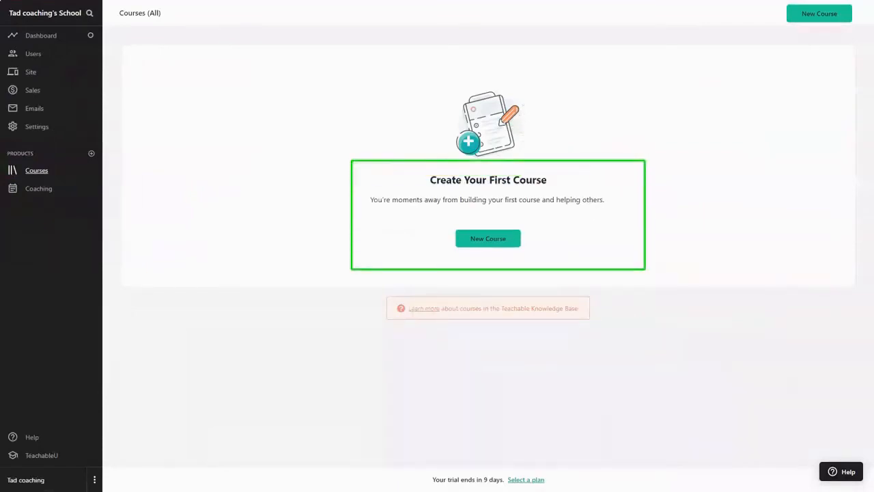
pyautogui.click(490, 241)
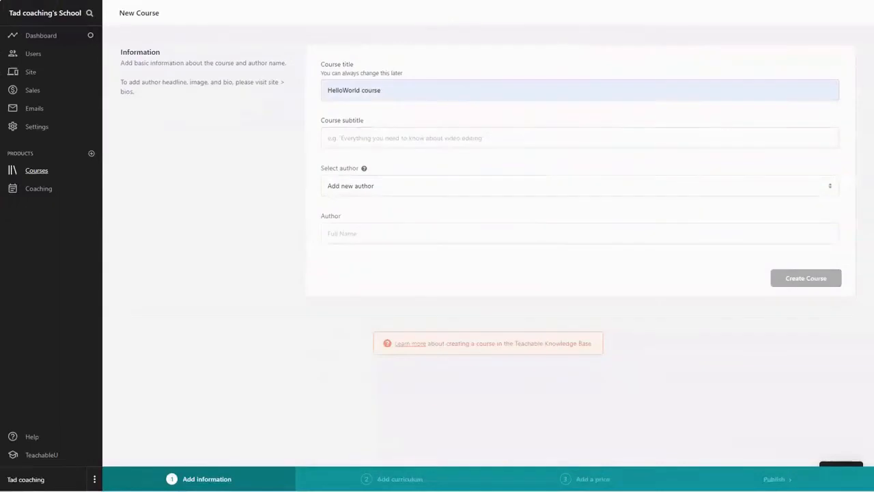
pyautogui.click(571, 224)
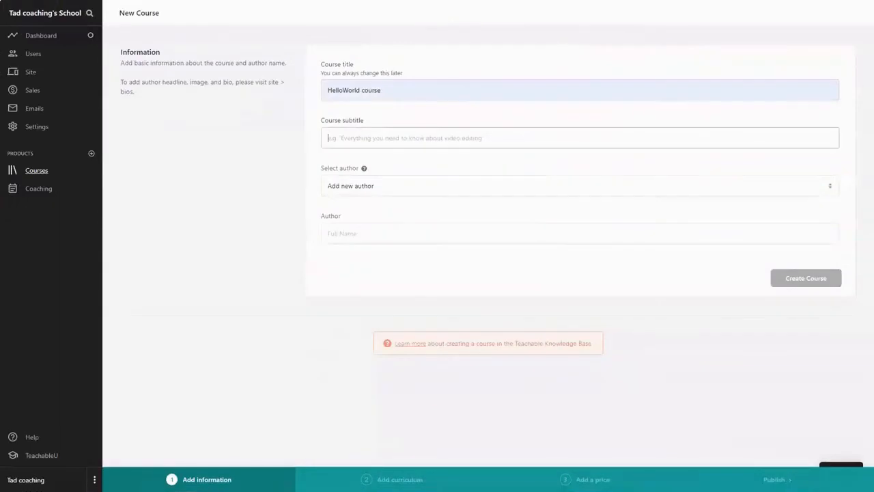
pyautogui.write('Demo course for YouTube')
pyautogui.click(579, 233)
pyautogui.write('TAD AUTHOR-1')
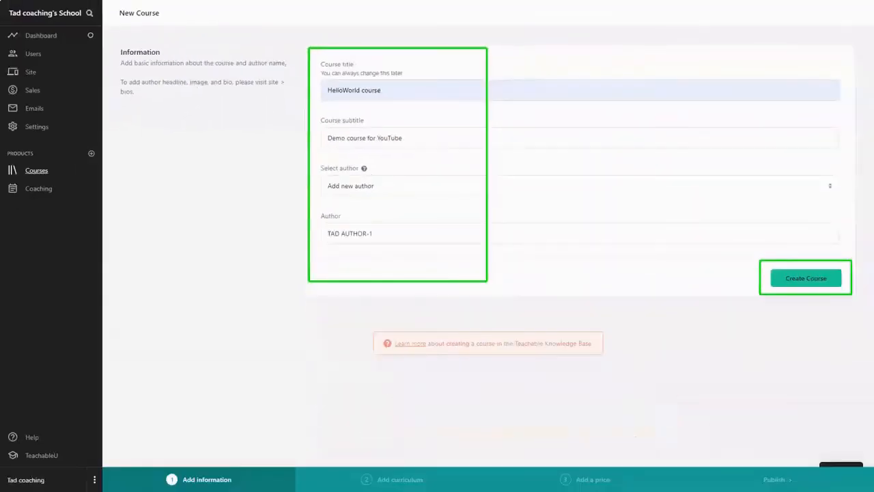
pyautogui.click(822, 284)
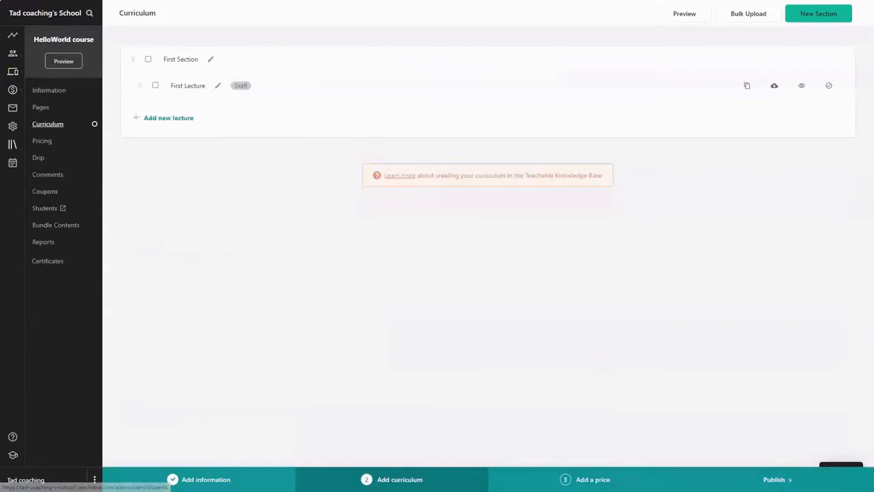
# Step: Name the author "TAD AUTHOR-1" with headline "High Quality Tutorials" and bio "Trying to provide high quality tutorials that can take our students from Zero to Hero"
pyautogui.click(12, 71)
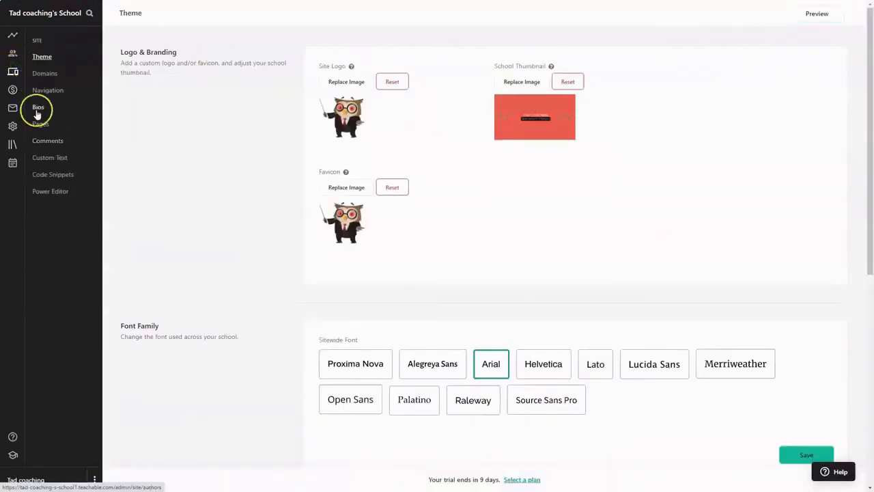
pyautogui.click(37, 110)
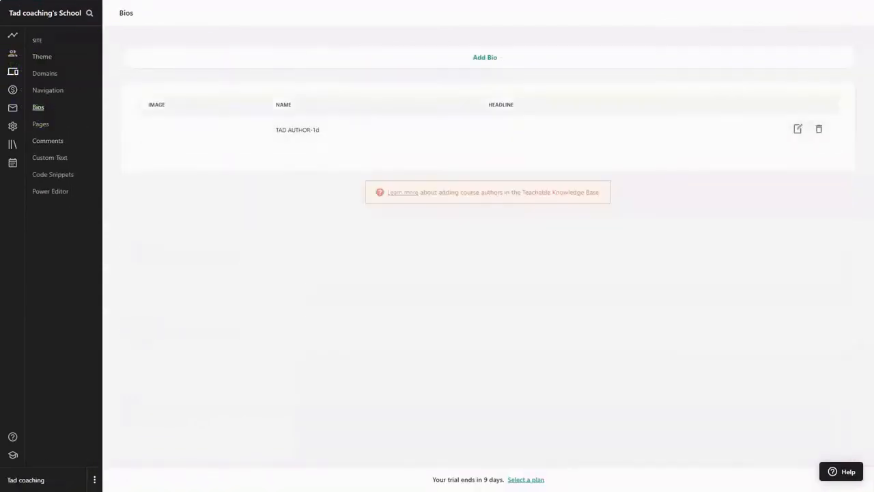
pyautogui.click(797, 128)
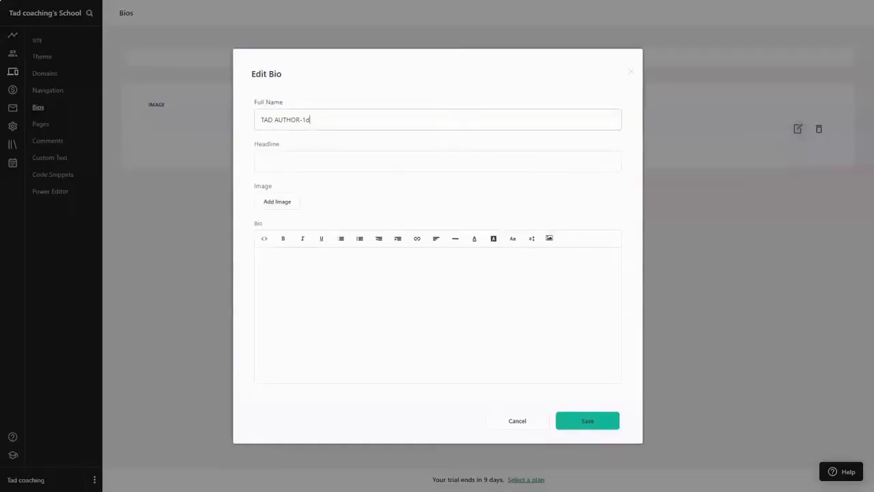
pyautogui.click(261, 161)
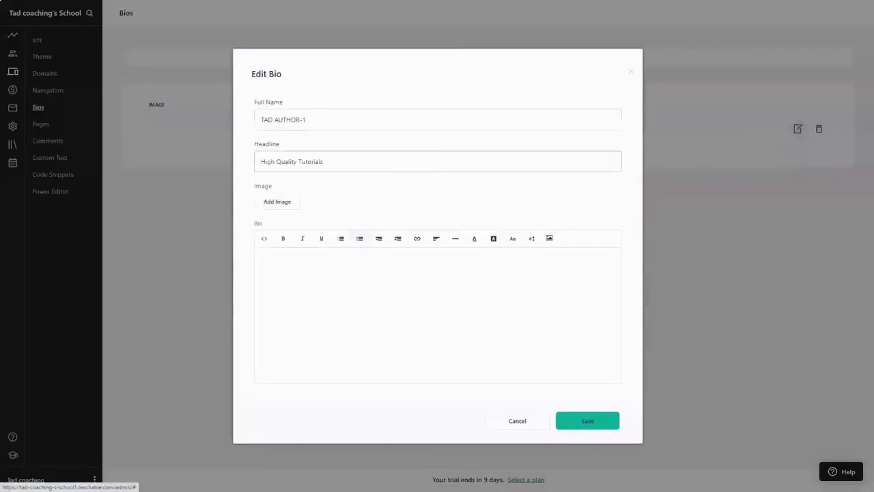
pyautogui.click(264, 261)
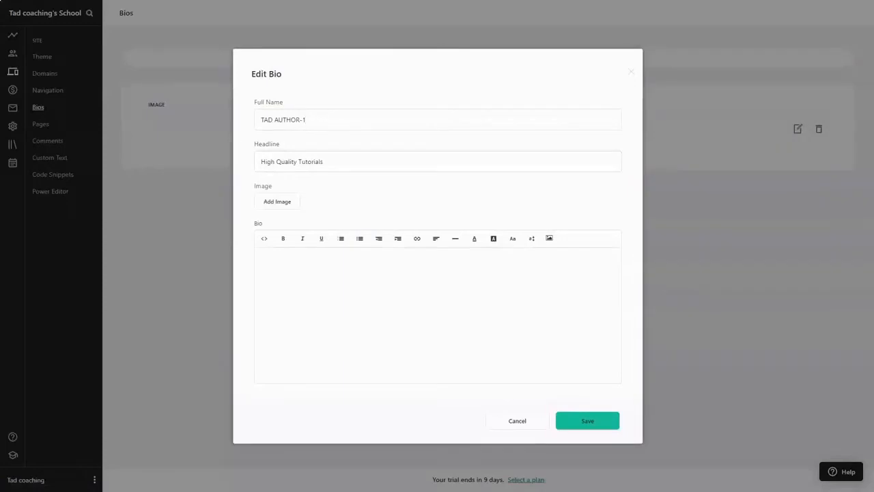
pyautogui.write('Trying to provide high quality tutorials that can take our students from Zero to Hero')
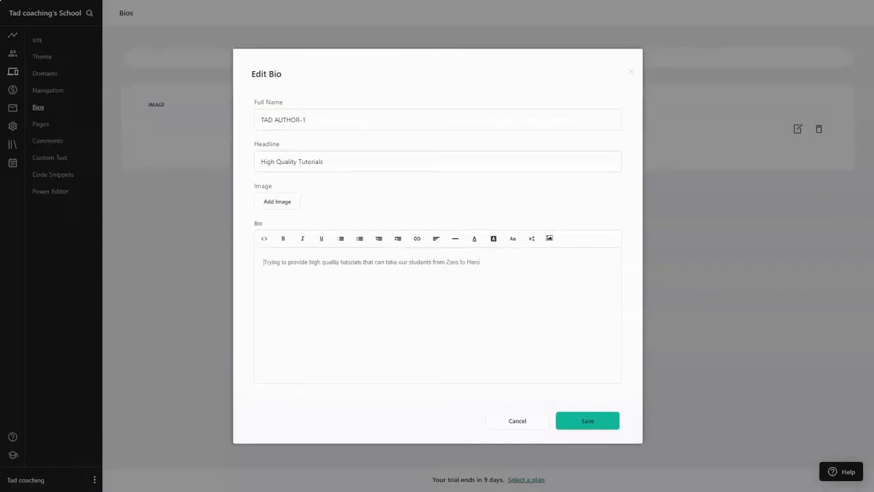
pyautogui.click(599, 421)
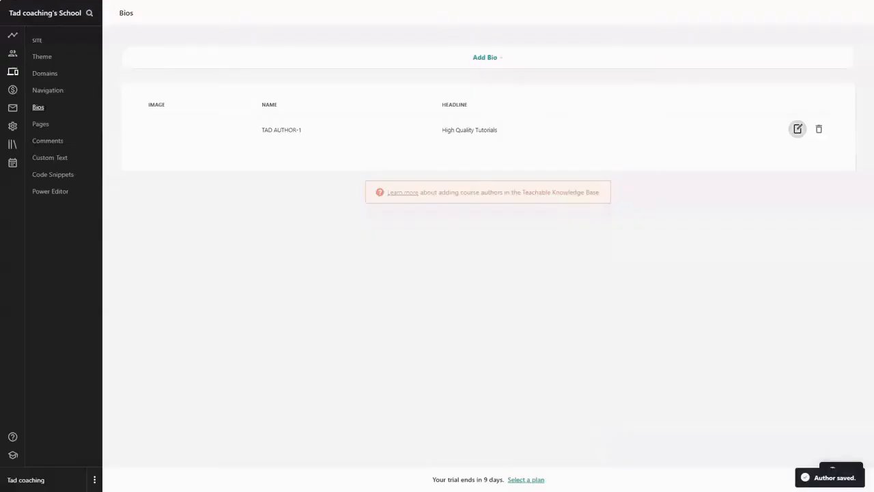
# Step: Return to the HelloWorld course's curriculum and add a new section named "Module One"
pyautogui.click(11, 146)
pyautogui.click(240, 131)
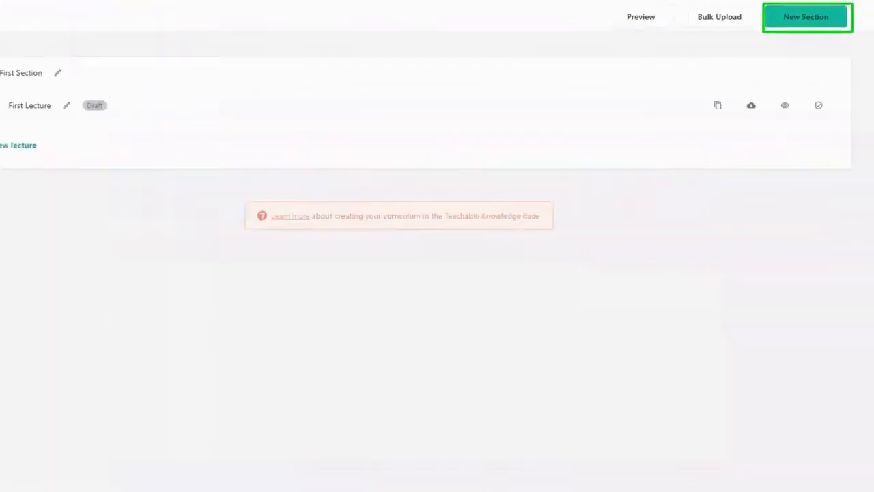
pyautogui.click(813, 18)
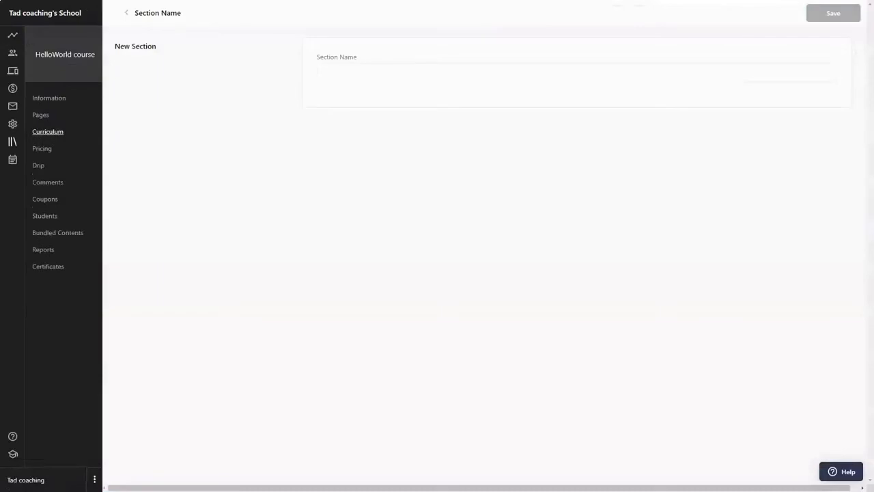
pyautogui.write('Mo')
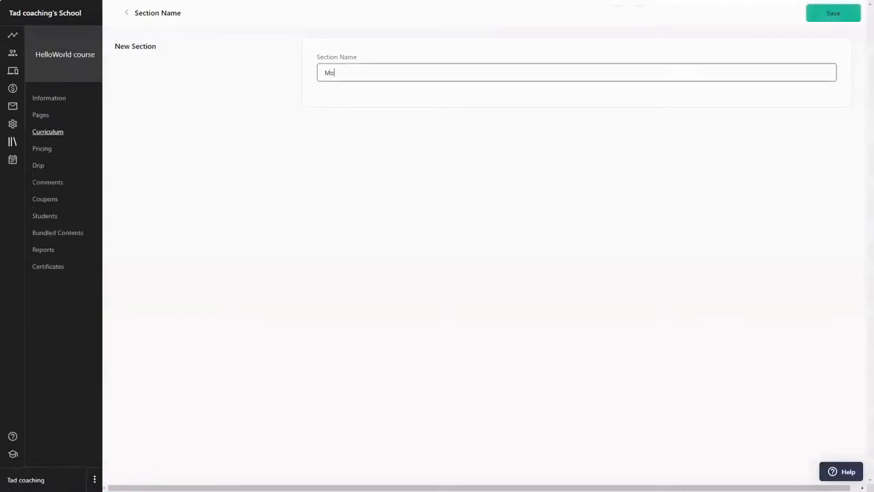
pyautogui.write('dule One')
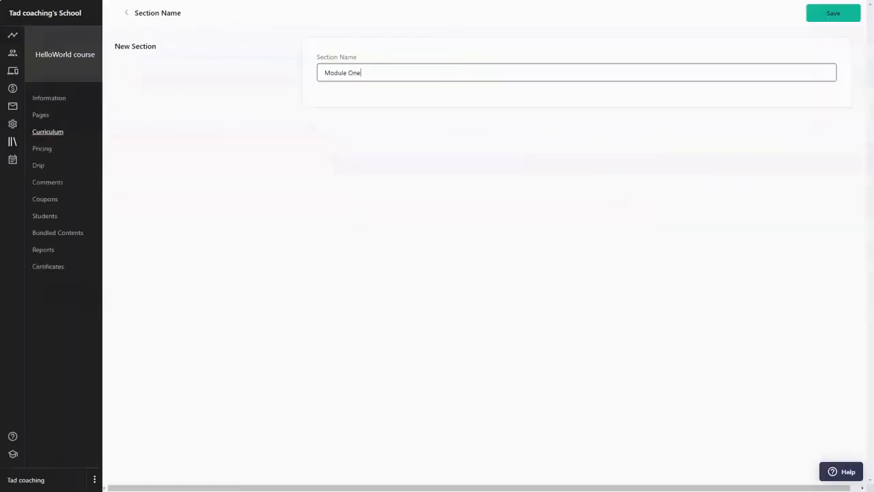
pyautogui.click(828, 19)
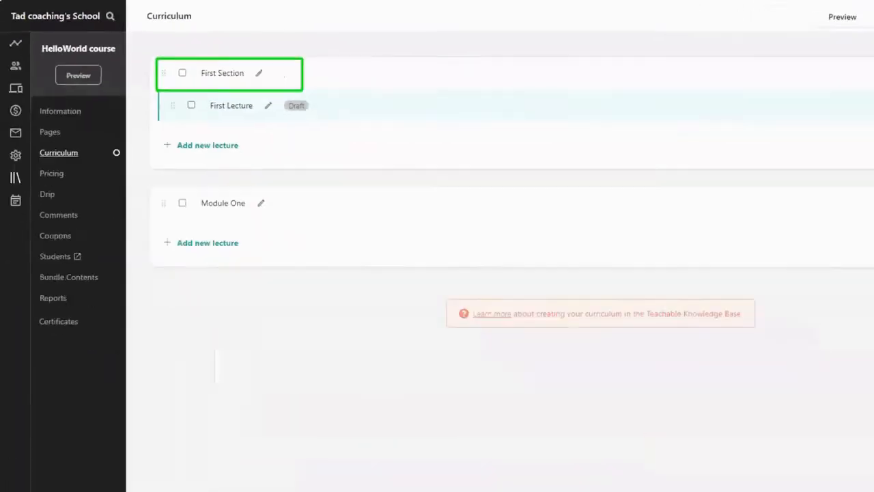
# Step: Rename the curriculum's First Section as "Module Two" and move Module One above it
pyautogui.click(259, 73)
pyautogui.write('Module Two')
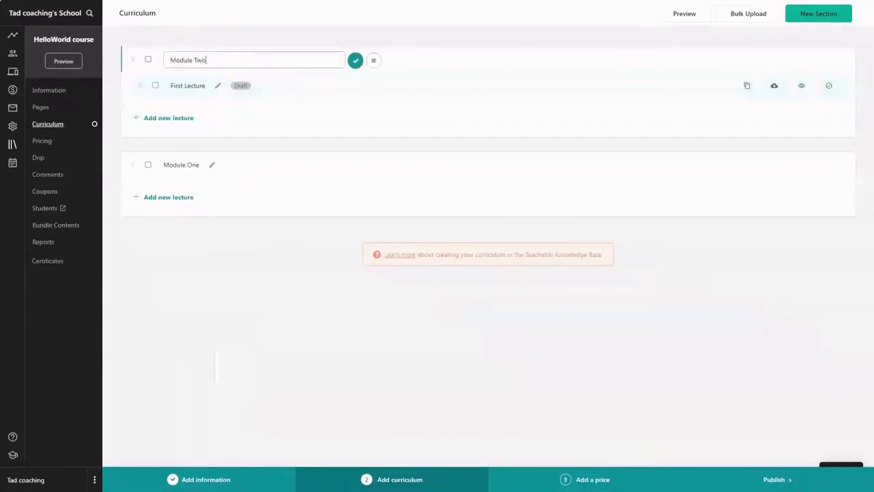
pyautogui.click(355, 61)
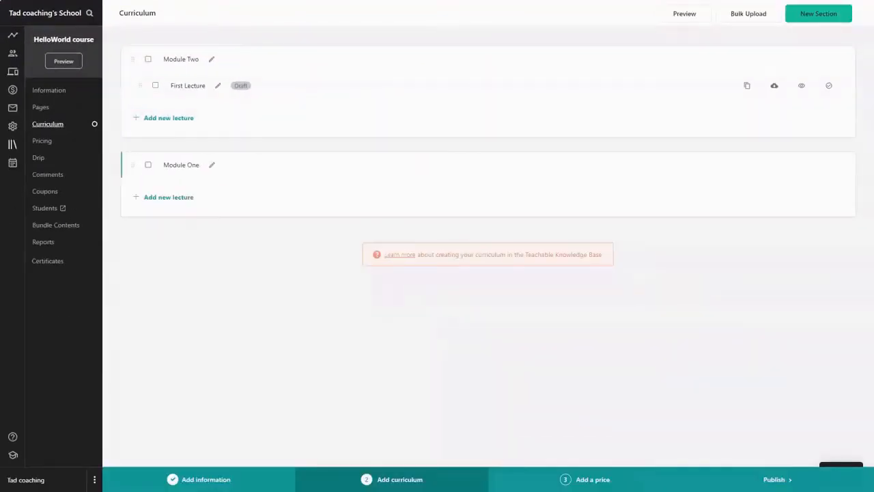
pyautogui.moveTo(133, 165); pyautogui.dragTo(132, 58)
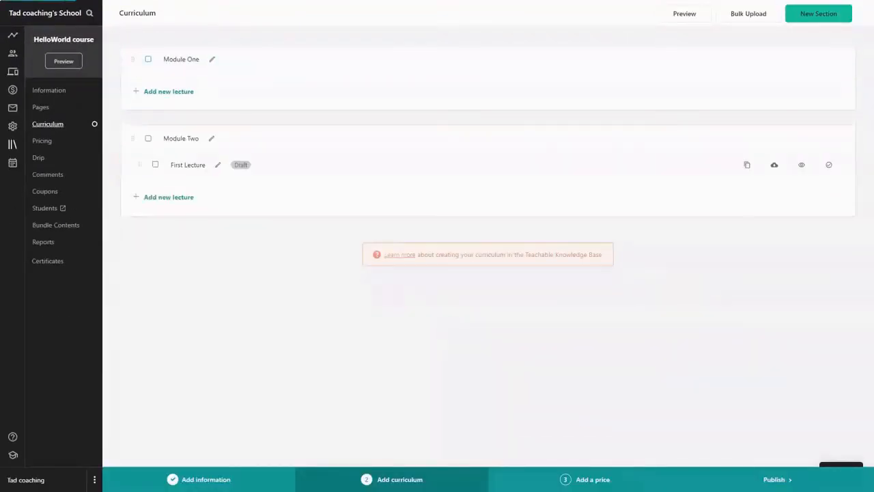
# Step: Add another section named "Module Three" to the course curriculum
pyautogui.click(816, 14)
pyautogui.click(357, 72)
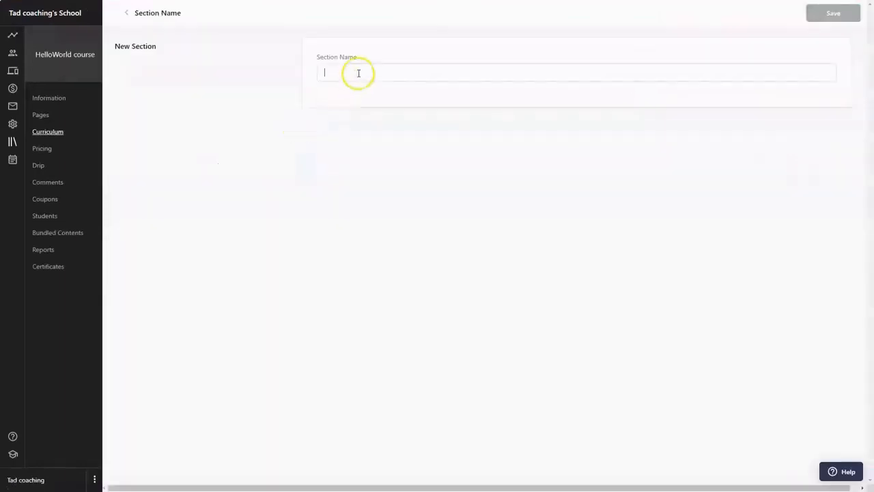
pyautogui.write('Module')
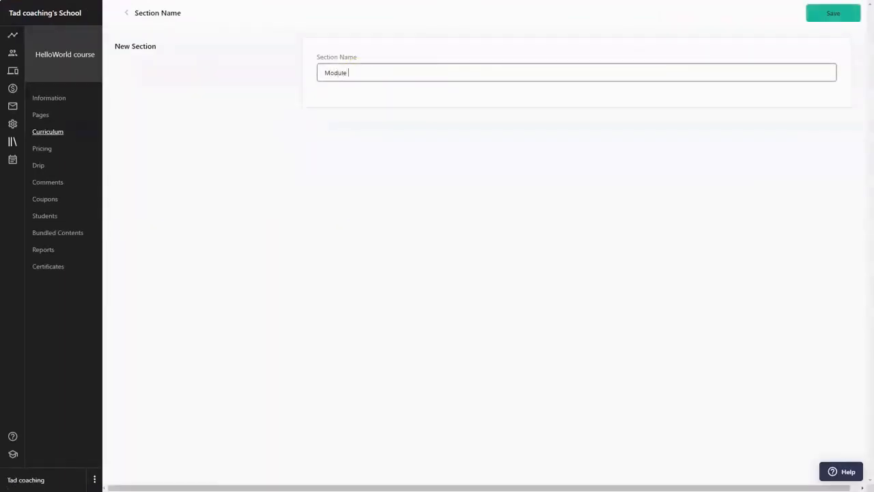
pyautogui.write(' Three')
pyautogui.click(845, 19)
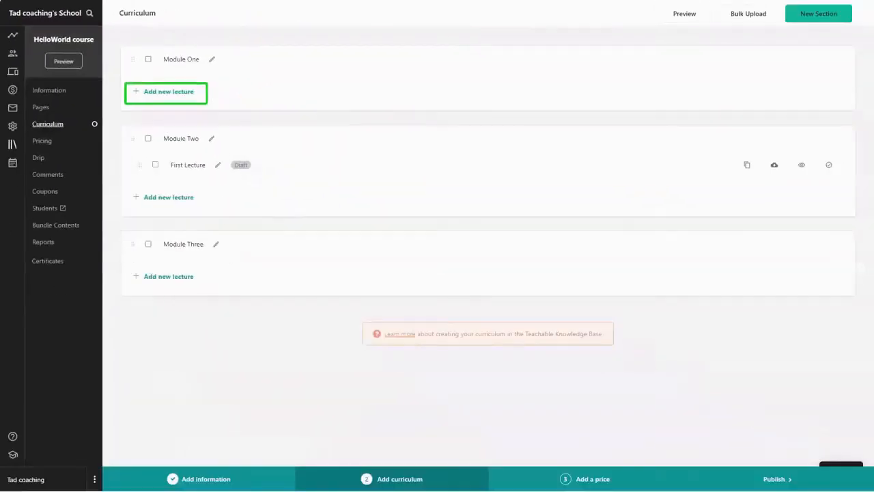
# Step: Add a new lecture to Module One and name it "Lesson one"
pyautogui.click(340, 184)
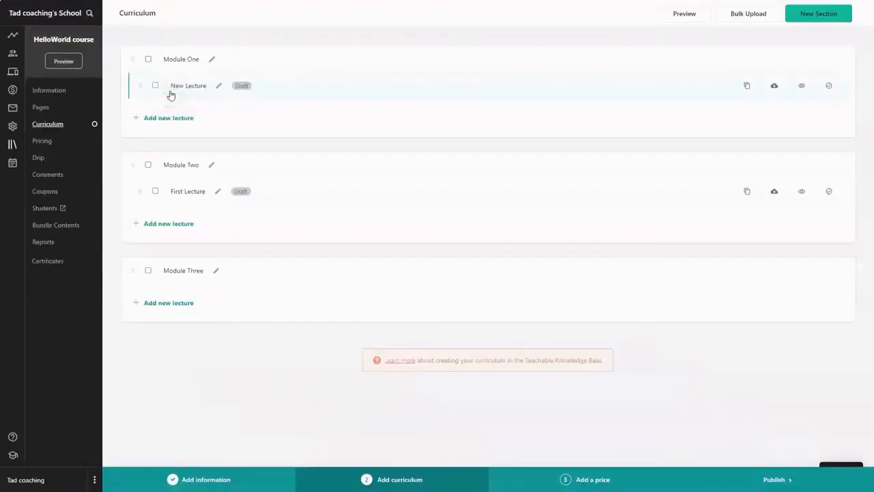
pyautogui.click(218, 88)
pyautogui.moveTo(218, 87); pyautogui.dragTo(180, 87)
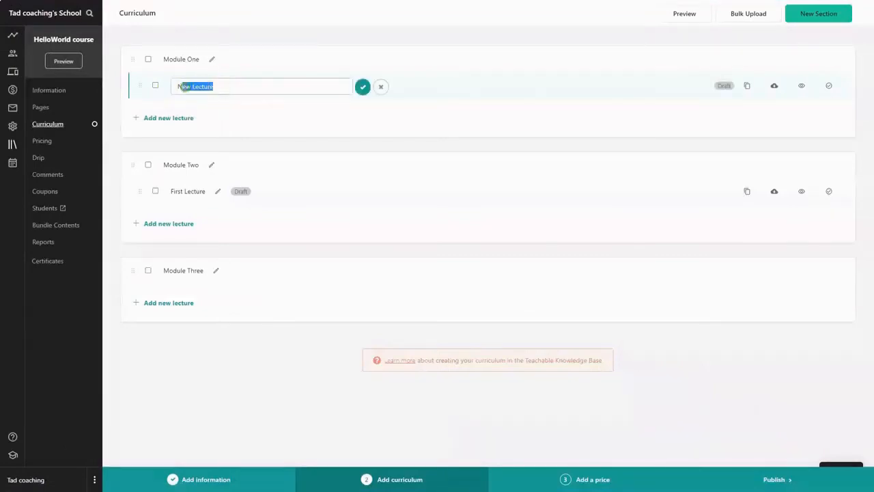
pyautogui.write('I')
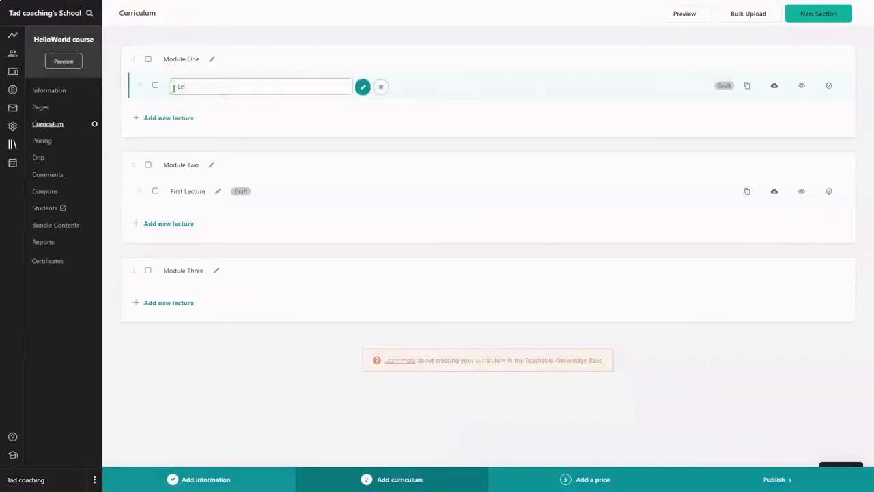
pyautogui.write('esson one')
pyautogui.click(362, 87)
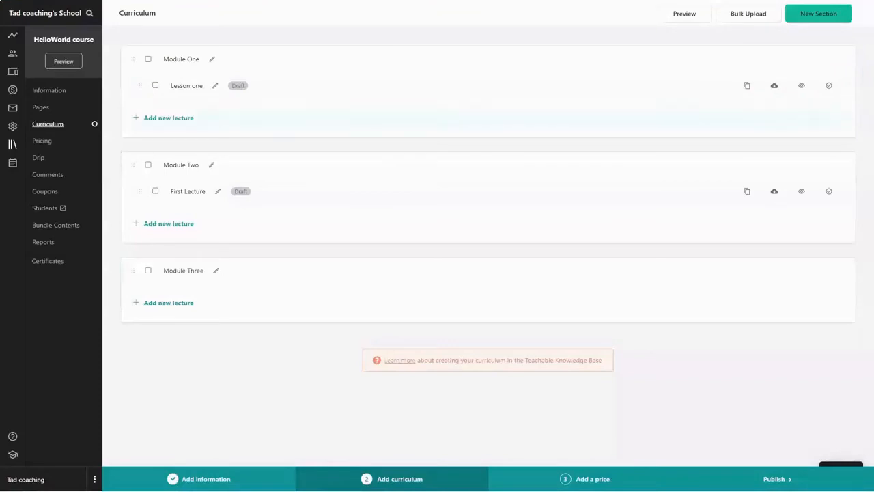
# Step: Open Lesson one and examine its file upload sources and the local file chooser, then close them without choosing a file
pyautogui.click(191, 89)
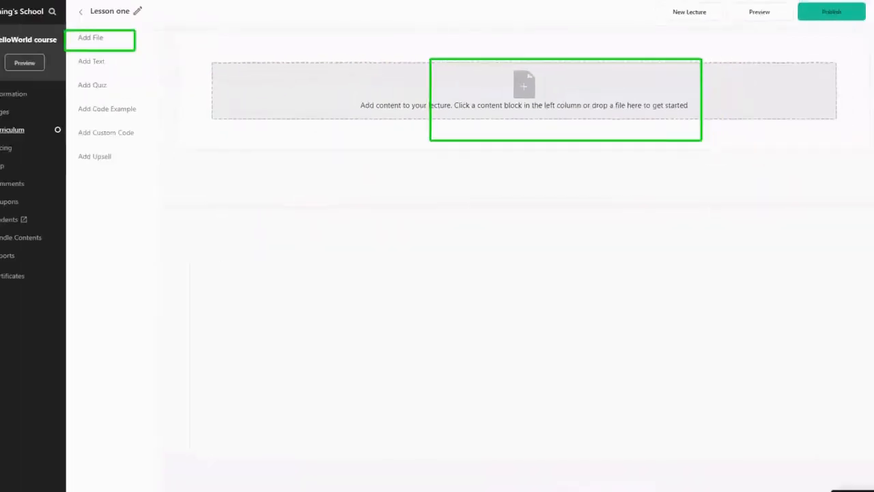
pyautogui.click(413, 143)
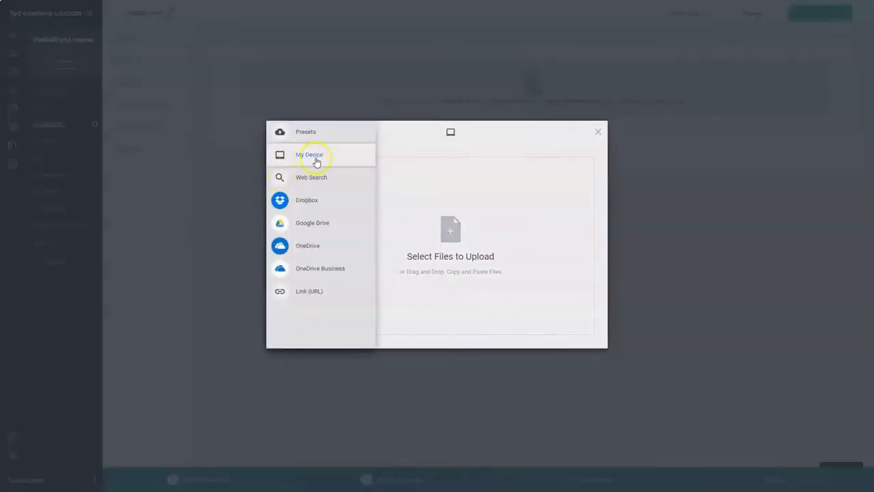
pyautogui.click(460, 241)
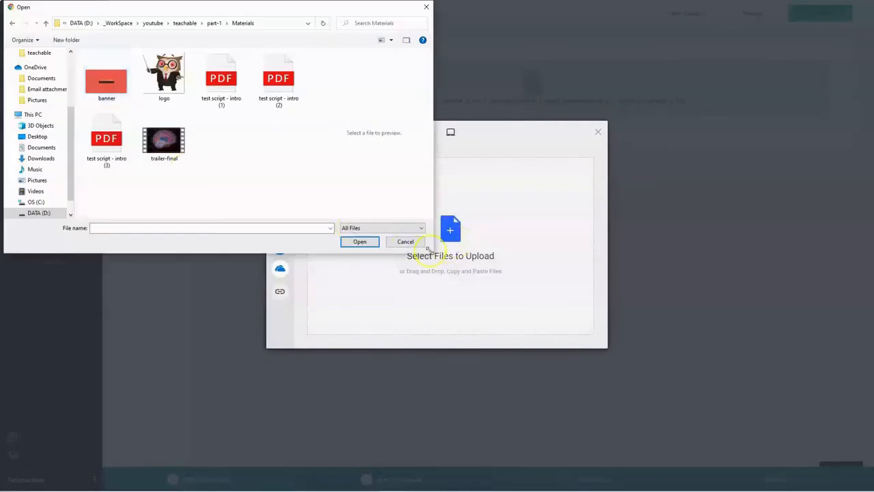
pyautogui.click(426, 7)
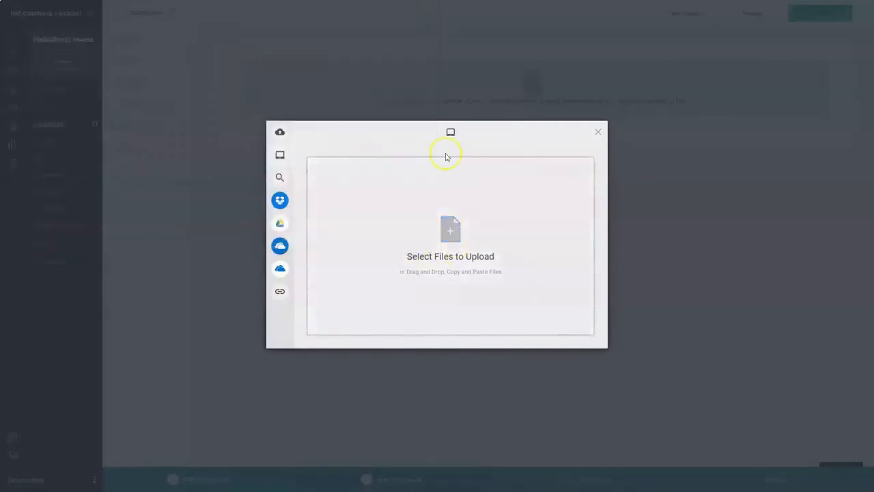
pyautogui.click(597, 132)
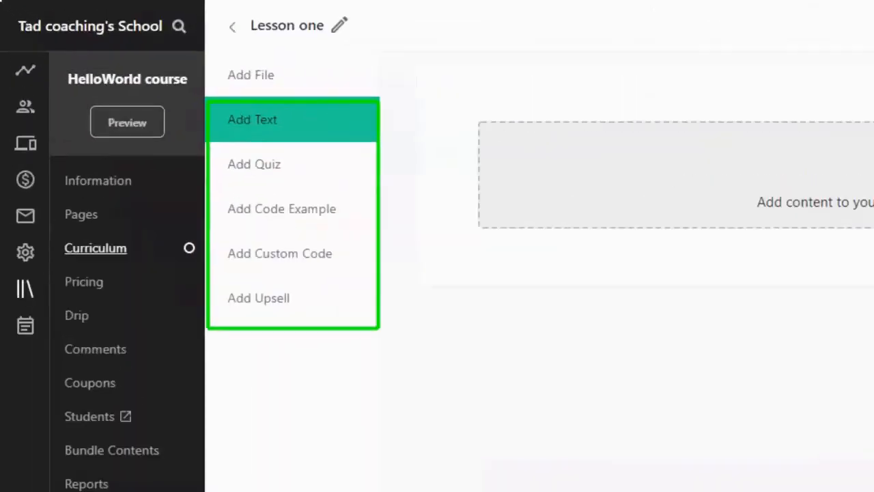
# Step: Look through the text, quiz, code example and custom code editors available for Lesson one
pyautogui.click(263, 124)
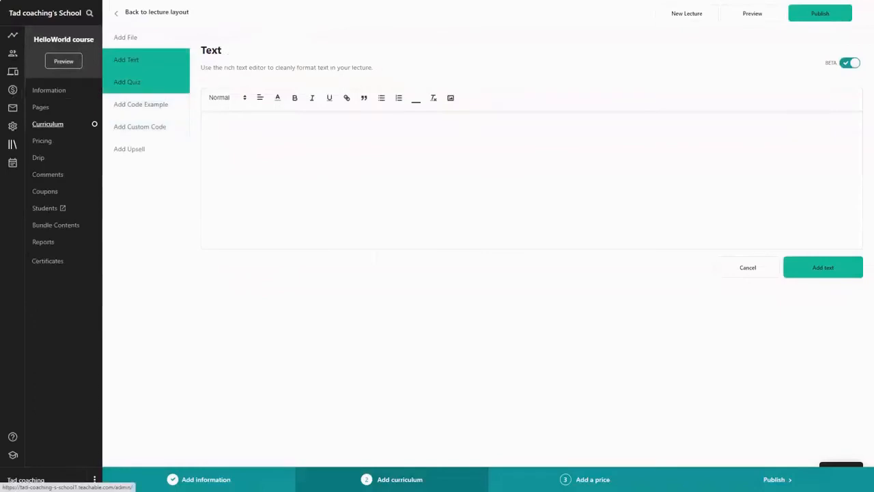
pyautogui.click(120, 84)
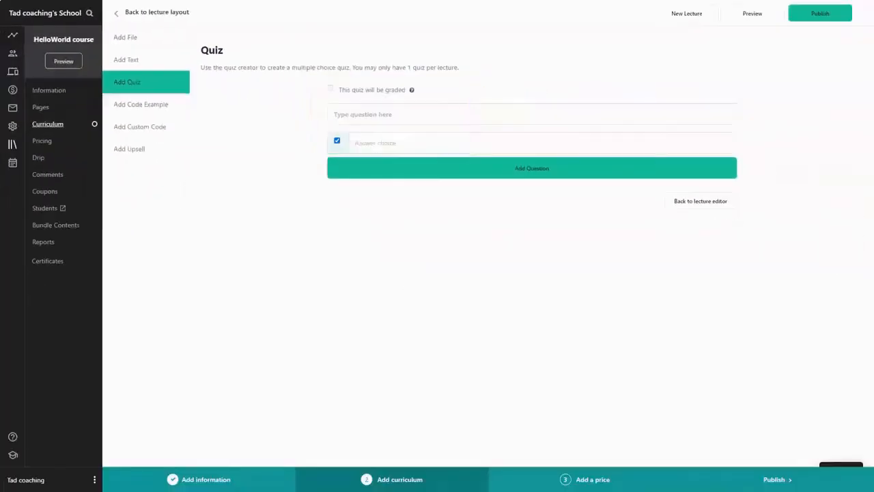
pyautogui.click(153, 111)
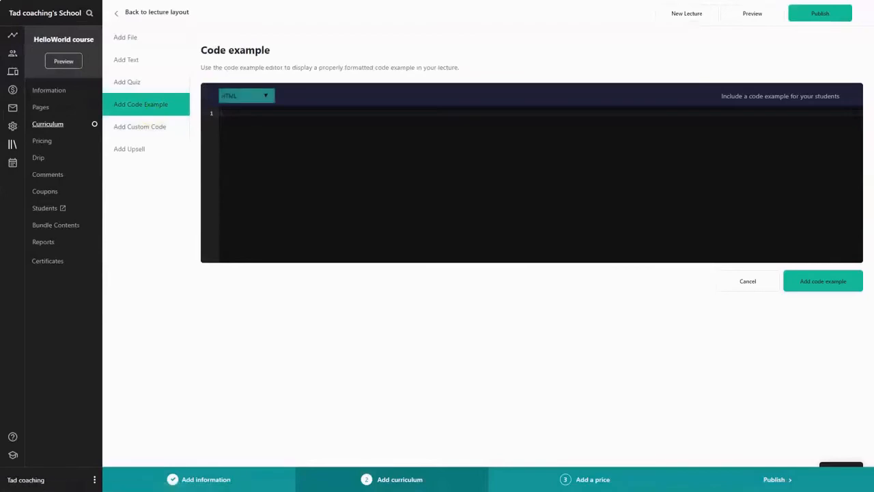
pyautogui.click(148, 127)
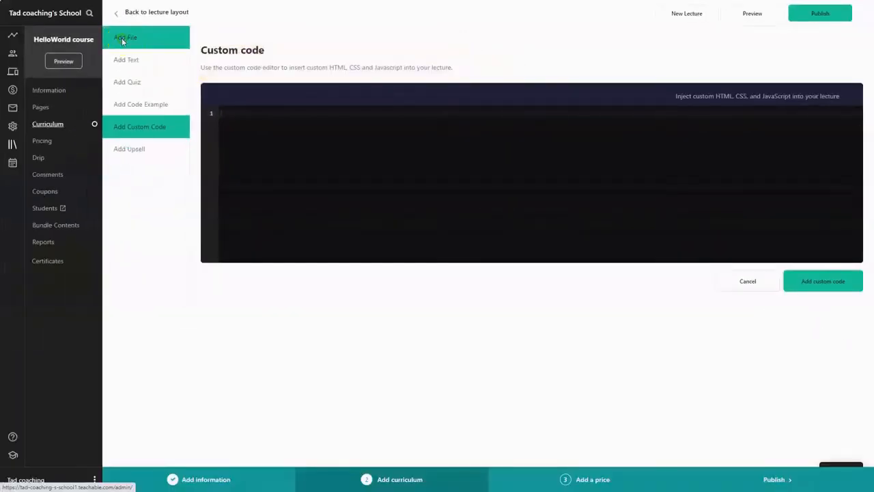
# Step: Upload the video canva-tshirst-design.mp4 from the local Materials folder to Lesson one
pyautogui.click(124, 38)
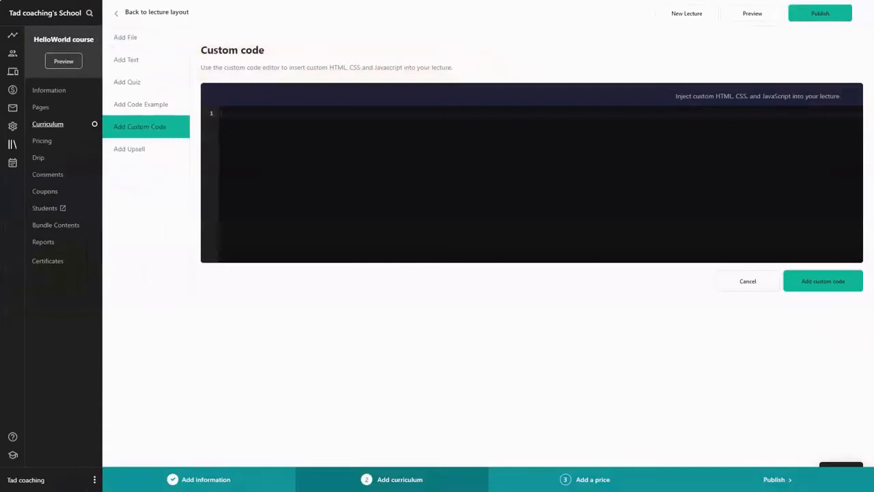
pyautogui.click(125, 38)
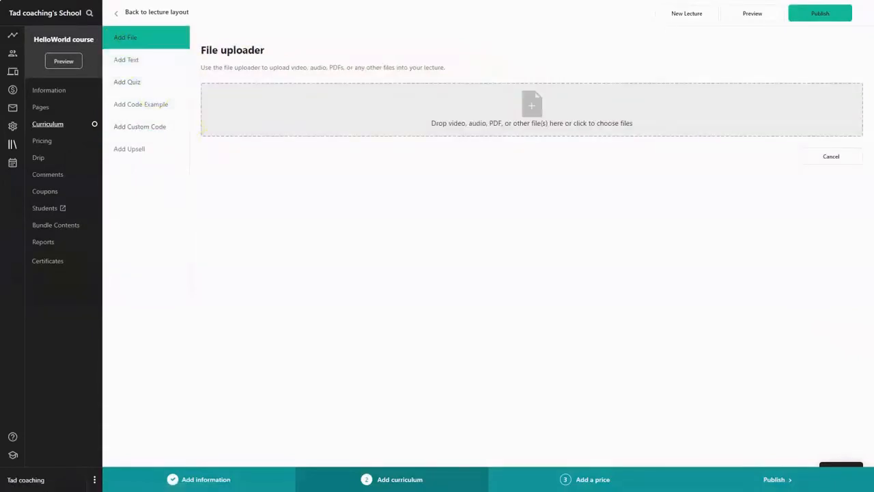
pyautogui.click(532, 105)
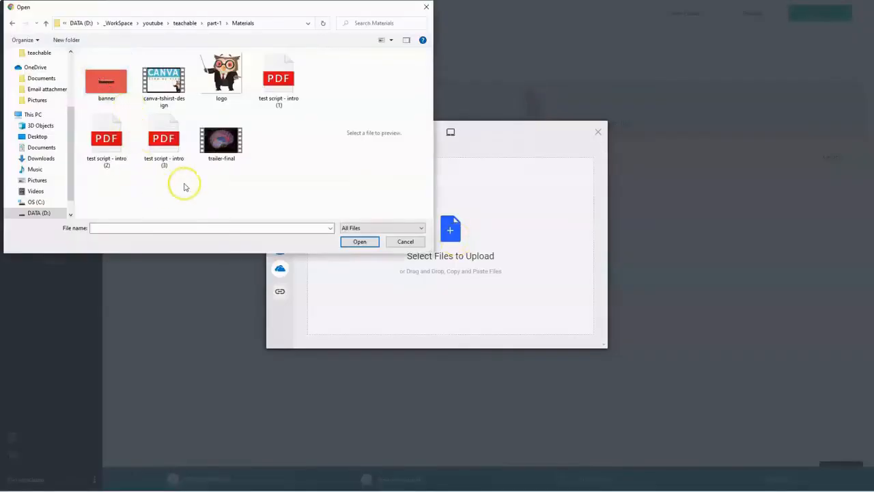
pyautogui.click(165, 105)
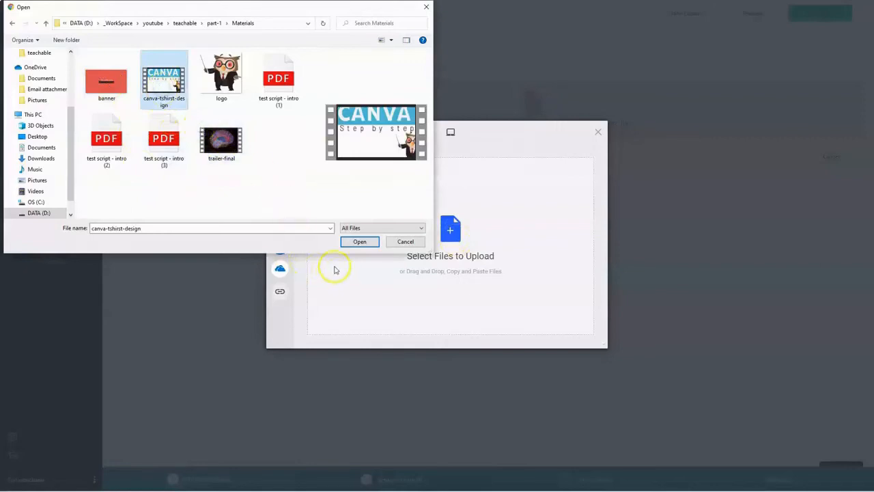
pyautogui.click(359, 243)
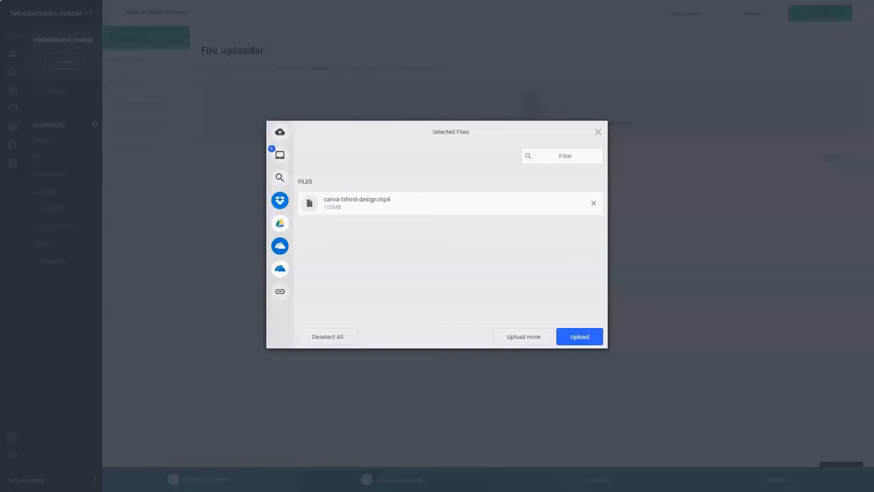
pyautogui.click(580, 337)
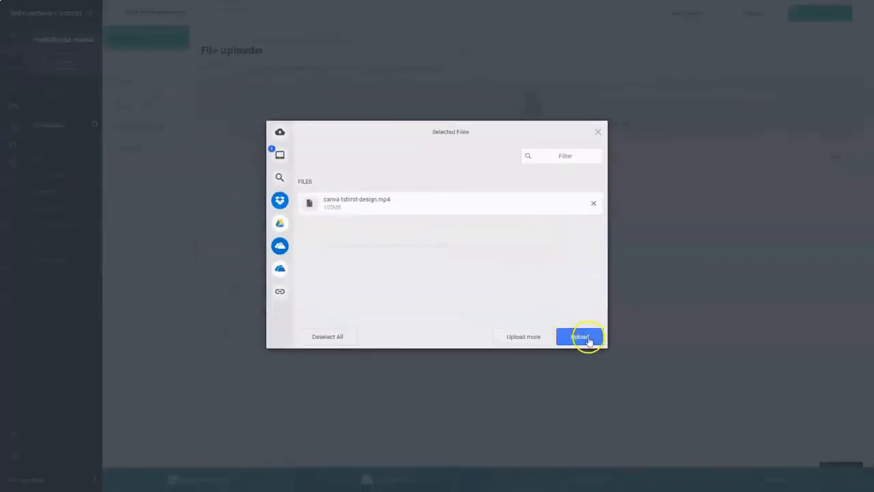
pyautogui.click(581, 337)
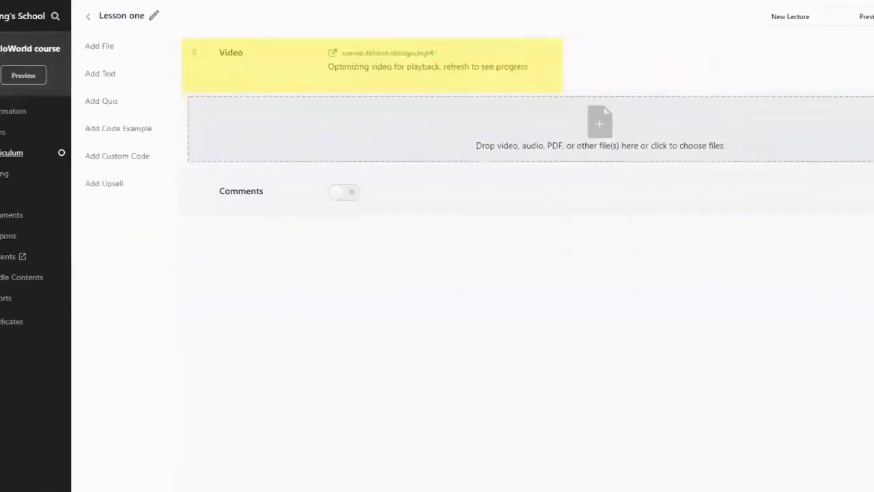
# Step: Upload the PDF "test script - intro (1)" to Lesson one and enable comments for the lecture
pyautogui.click(531, 101)
pyautogui.click(430, 236)
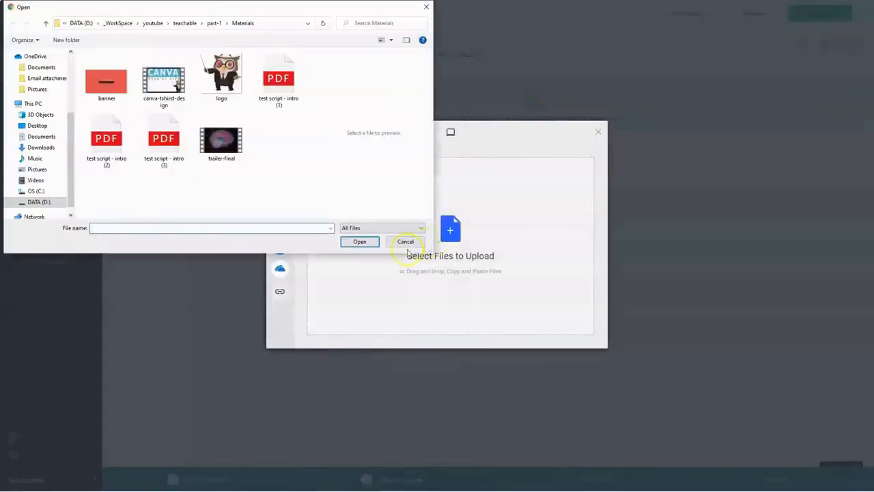
pyautogui.click(279, 80)
pyautogui.click(359, 241)
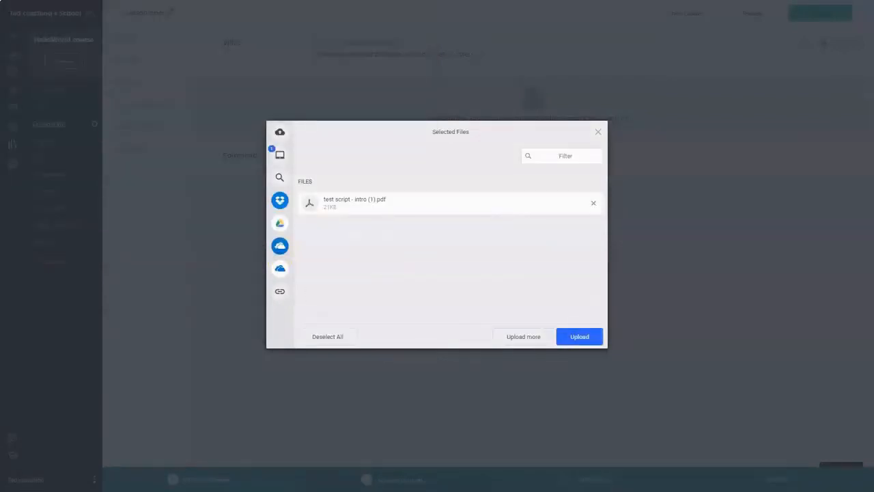
pyautogui.click(579, 336)
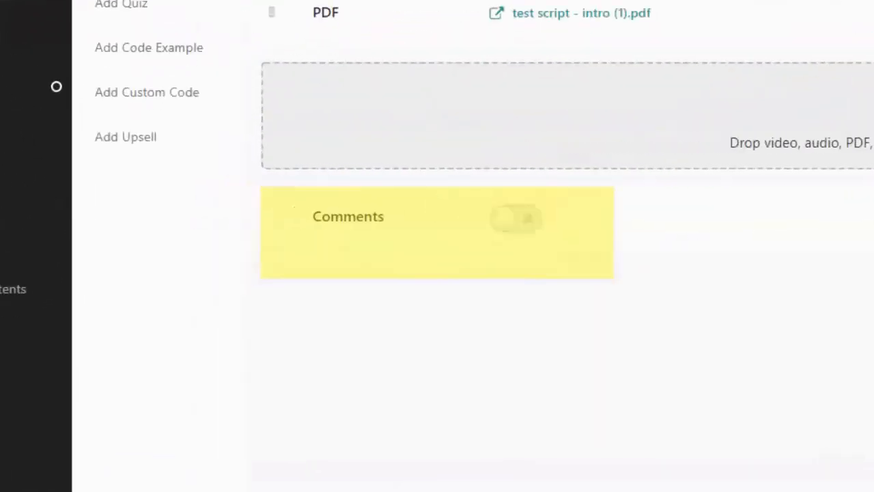
pyautogui.click(506, 218)
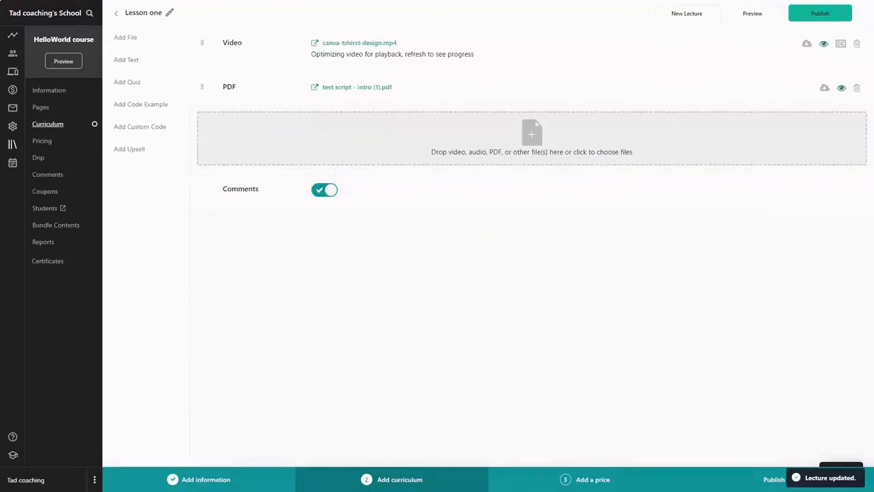
# Step: Add a text block beginning "okay and then let's also add some text" to Lesson one and publish the lecture
pyautogui.click(126, 61)
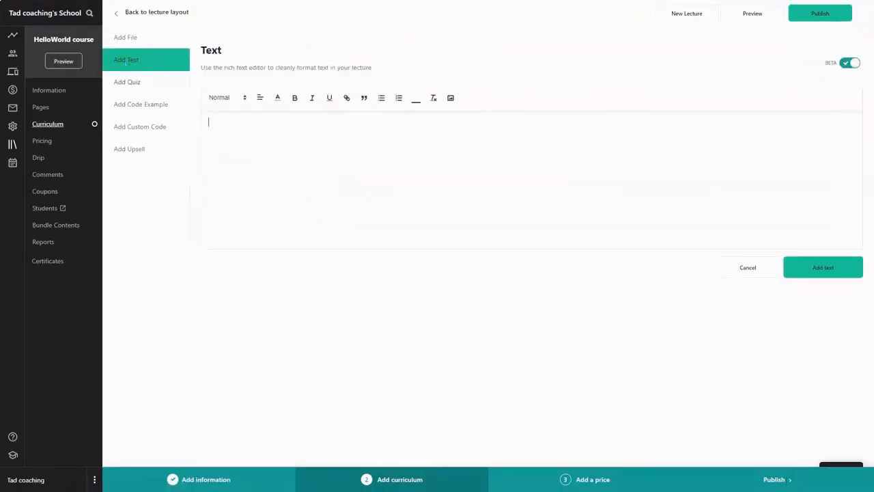
pyautogui.write("okay and then let's also add some text so that we see where the text is going to show up. Then click the Save button.  After that I'm going to click the publish button.")
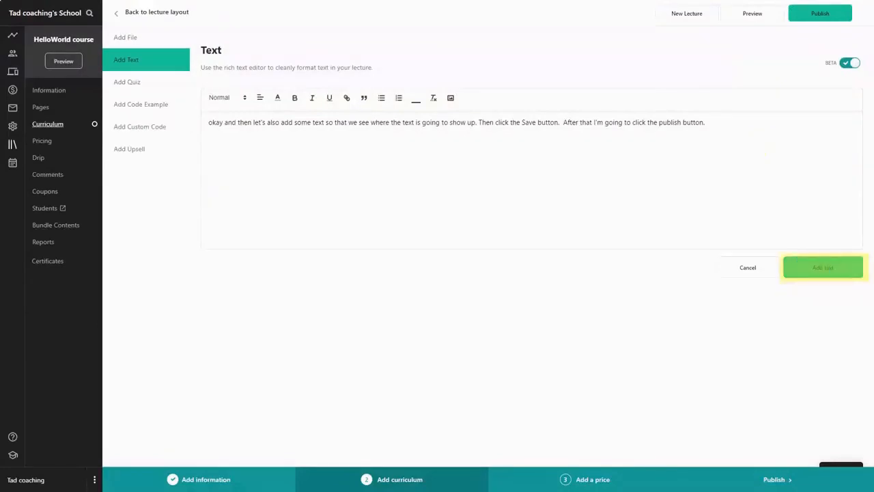
pyautogui.click(827, 272)
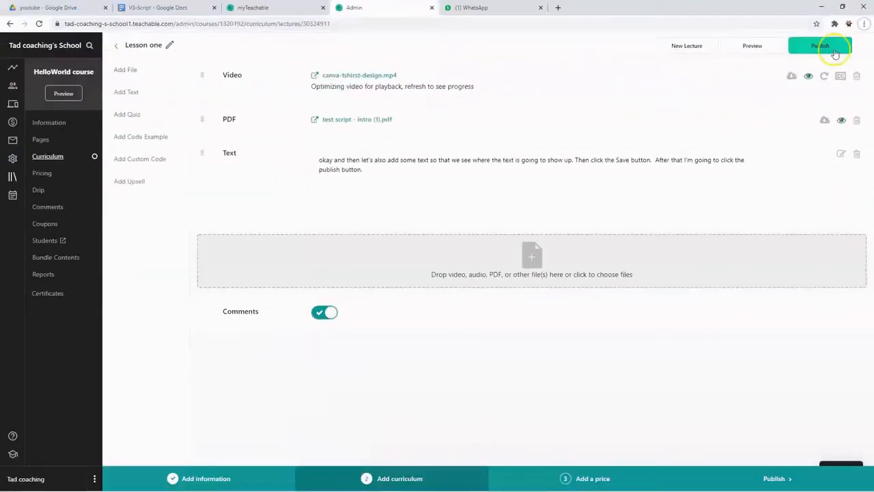
pyautogui.click(785, 95)
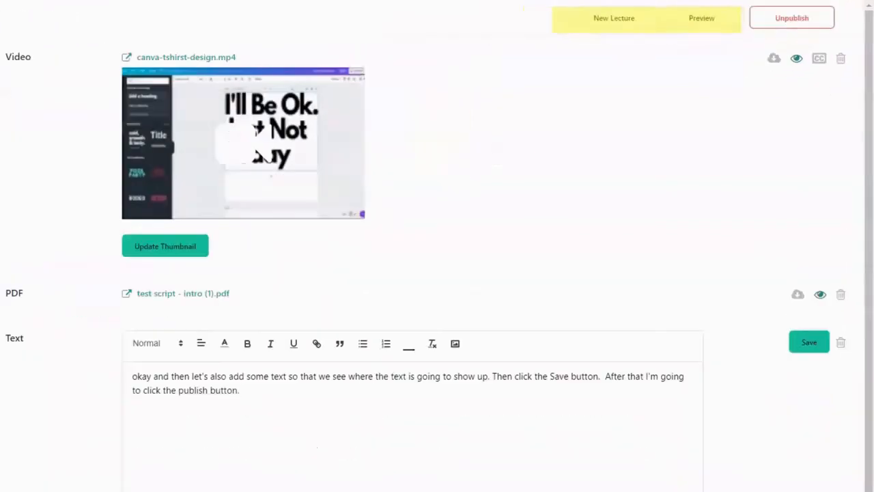
# Step: Preview the published Lesson one and check its video, added text and discussion area
pyautogui.click(753, 13)
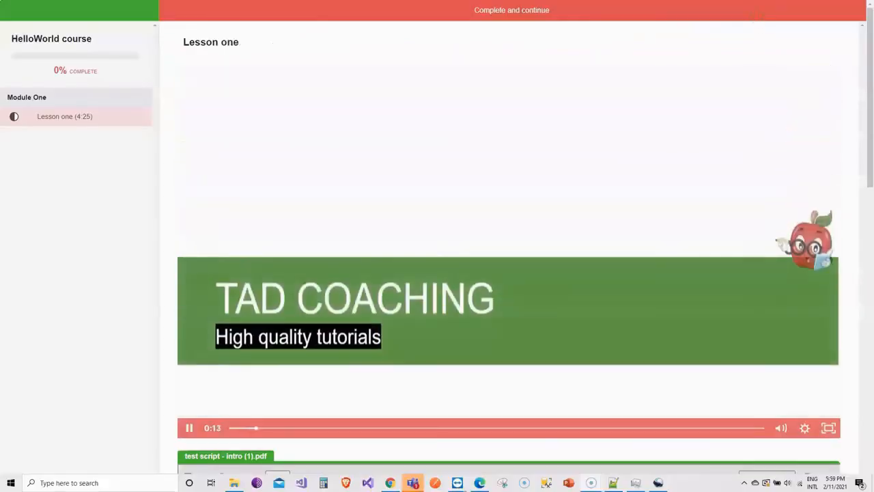
pyautogui.scroll(-13, 508, 246)
pyautogui.scroll(-2, 509, 245)
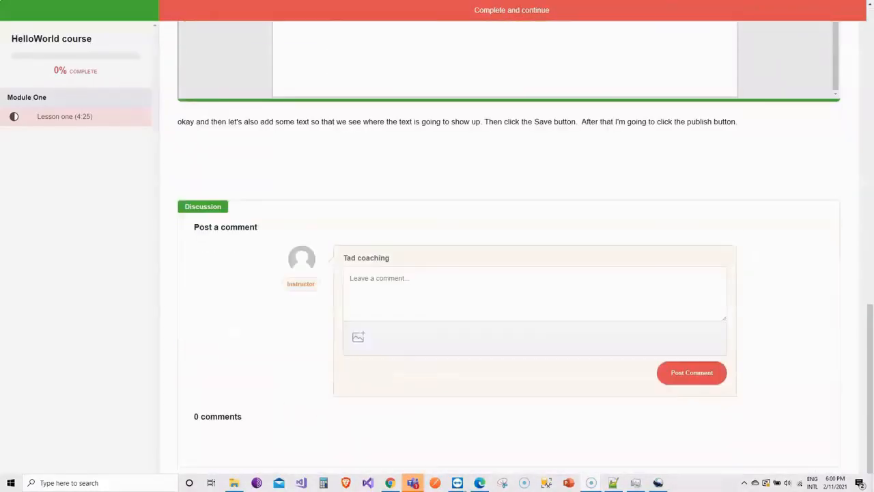
pyautogui.scroll(4, 509, 246)
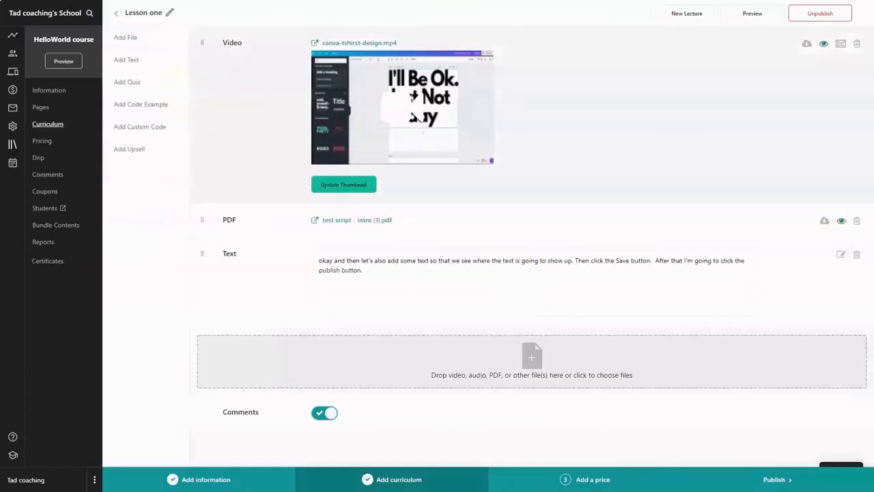
# Step: Return to the curriculum, make all three lessons downloadable, and enable the preview option for Lesson one
pyautogui.click(117, 16)
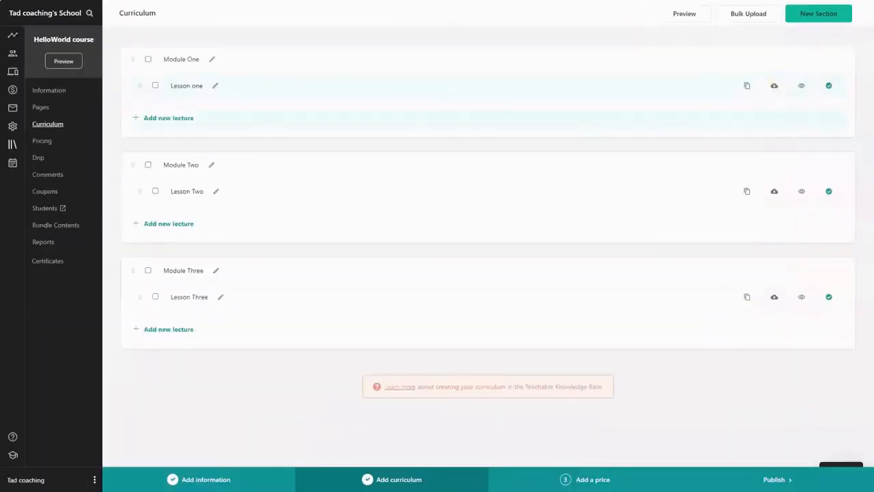
pyautogui.click(672, 172)
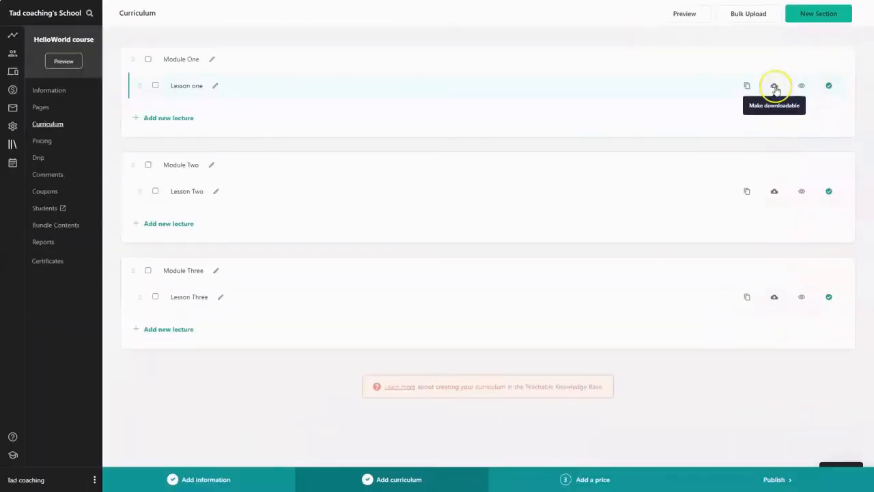
pyautogui.click(676, 387)
pyautogui.click(774, 296)
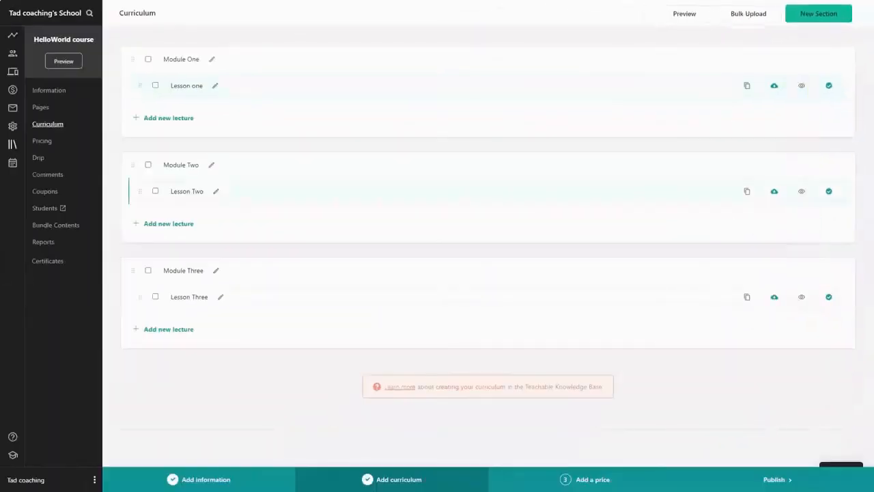
pyautogui.click(802, 87)
# Step: Open Lesson one and preview it, examining its video, PDF, text and comment section among all modules
pyautogui.click(181, 84)
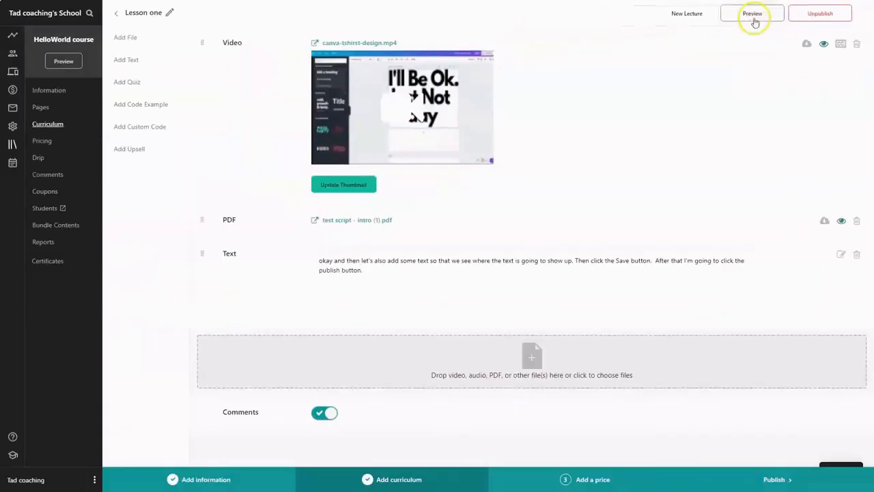
pyautogui.click(657, 24)
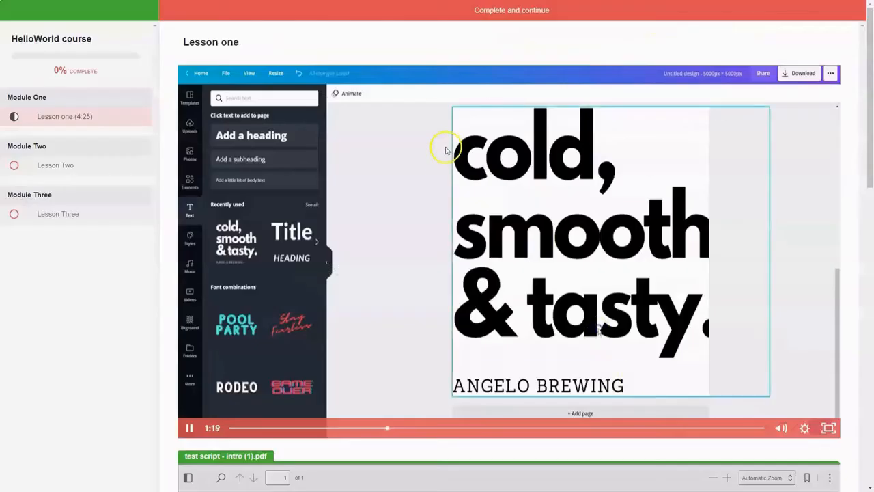
pyautogui.scroll(-3, 598, 331)
pyautogui.scroll(3, 598, 331)
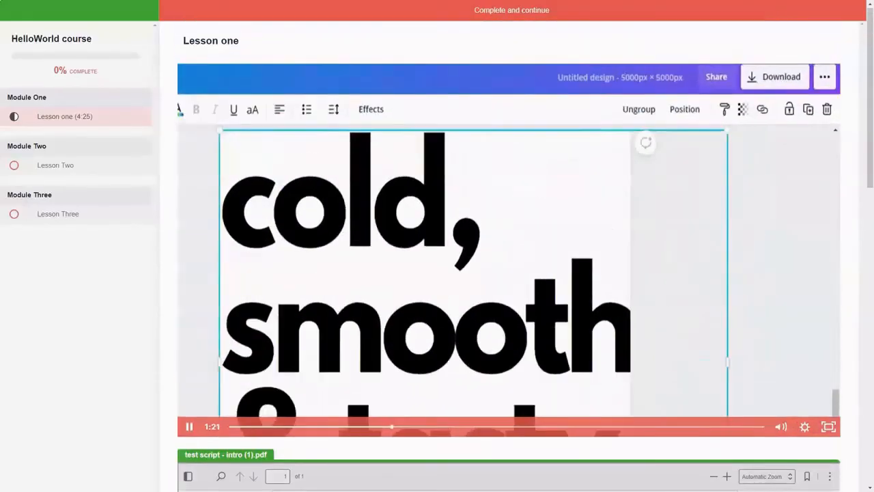
pyautogui.scroll(-5, 509, 256)
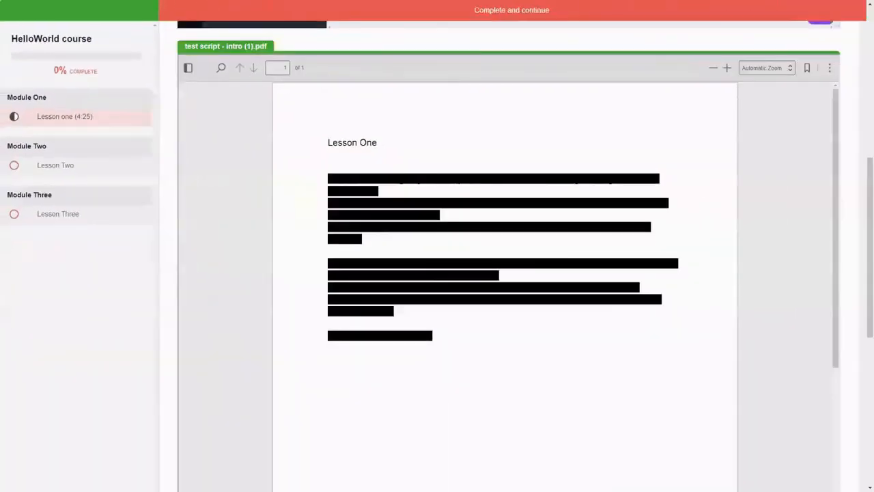
pyautogui.scroll(-8, 509, 273)
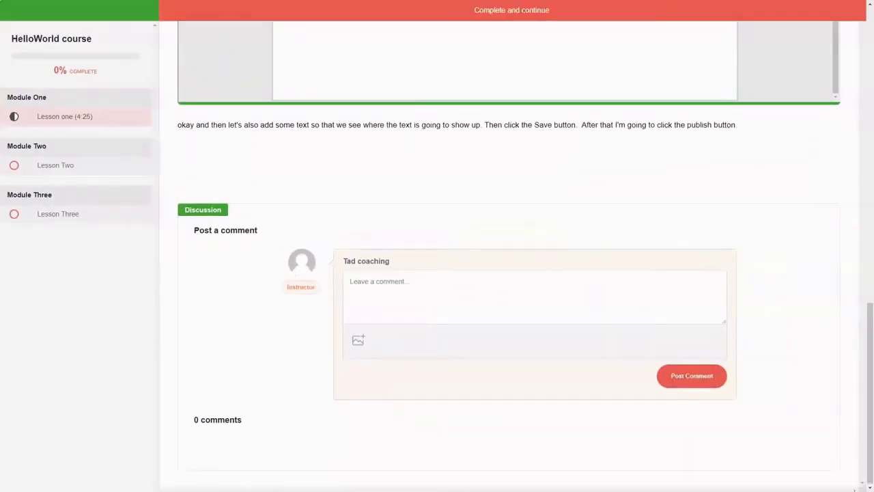
pyautogui.scroll(9, 509, 273)
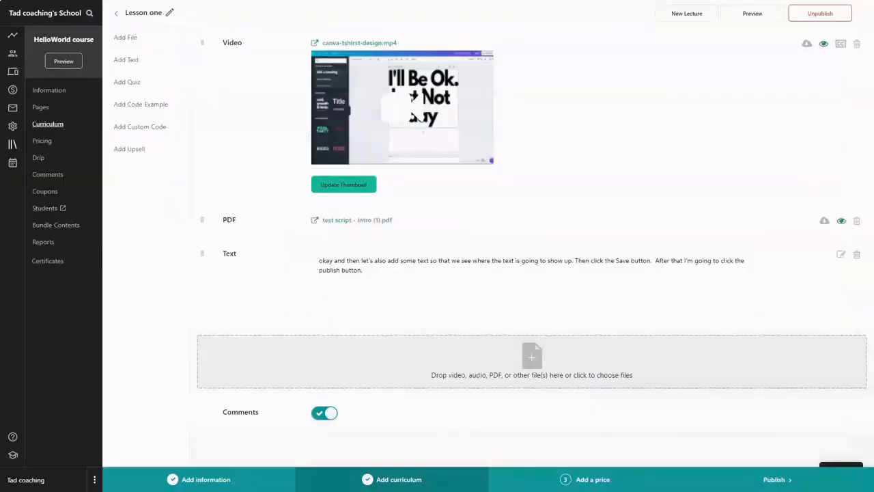
# Step: Preview the whole HelloWorld course from the curriculum and examine its instructor page and lesson list
pyautogui.click(116, 13)
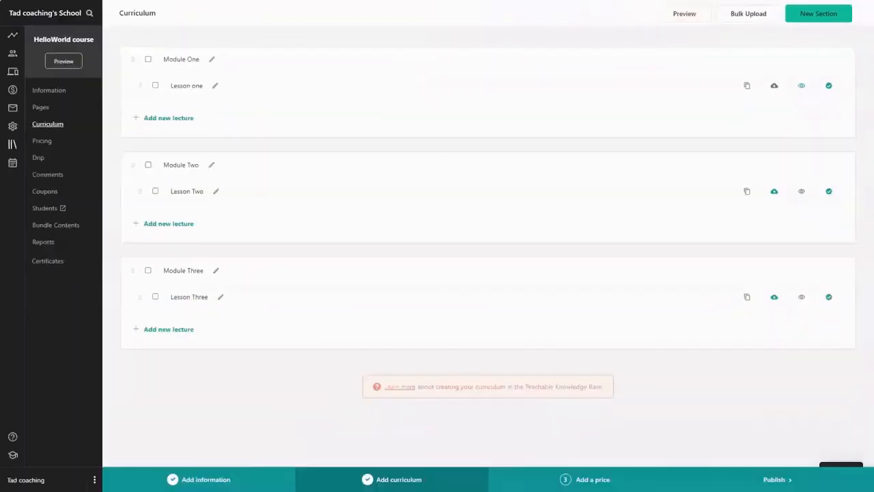
pyautogui.click(495, 28)
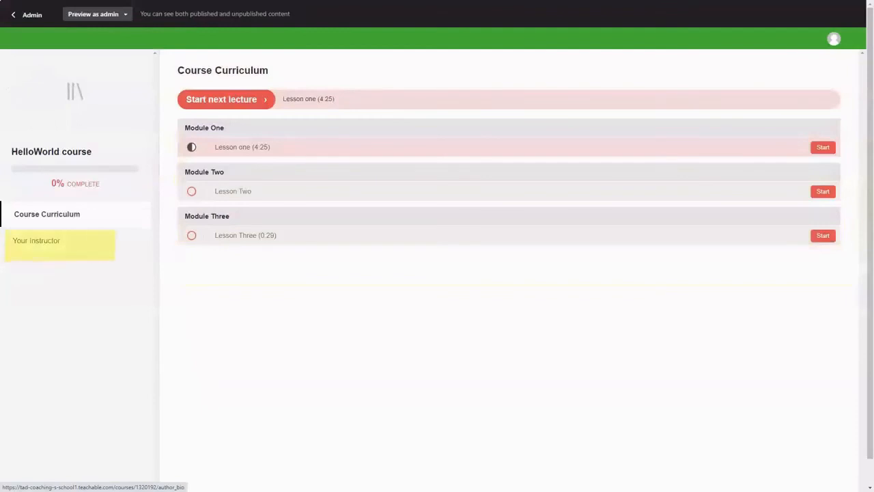
pyautogui.click(43, 248)
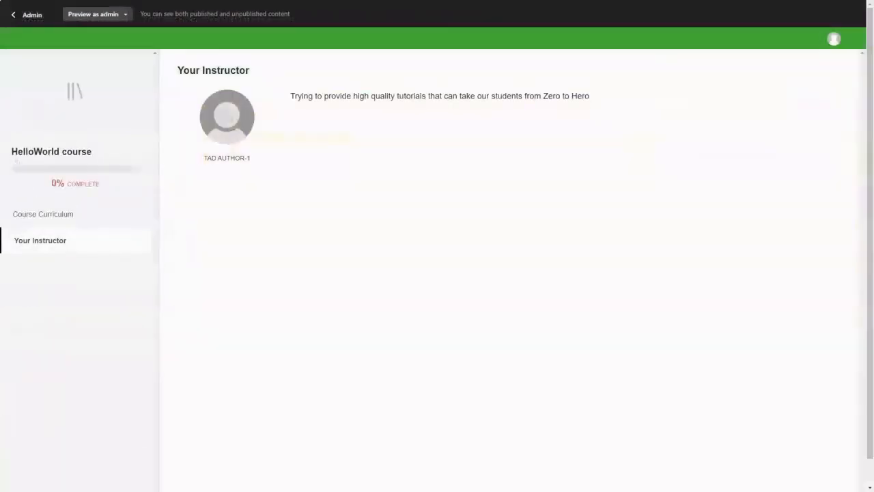
pyautogui.click(55, 219)
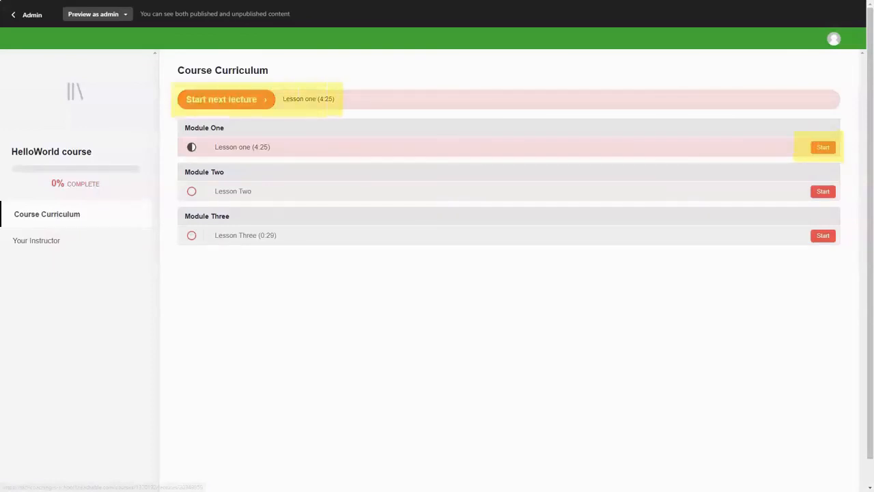
# Step: Play and complete Lesson one in the course preview, and look through Lesson Two down to its PDF download
pyautogui.click(824, 152)
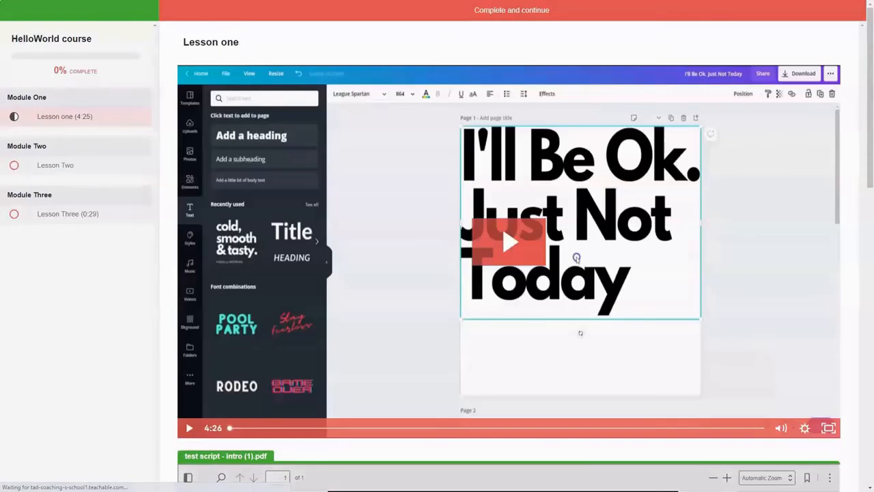
pyautogui.click(577, 258)
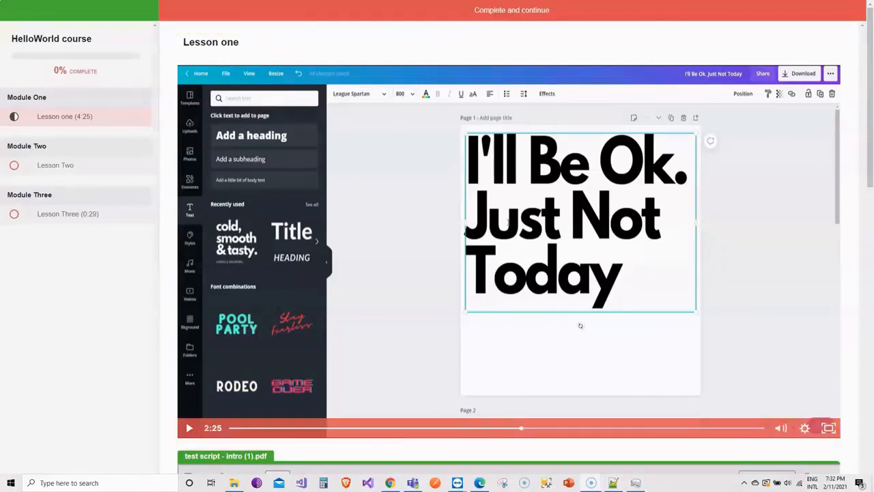
pyautogui.click(520, 14)
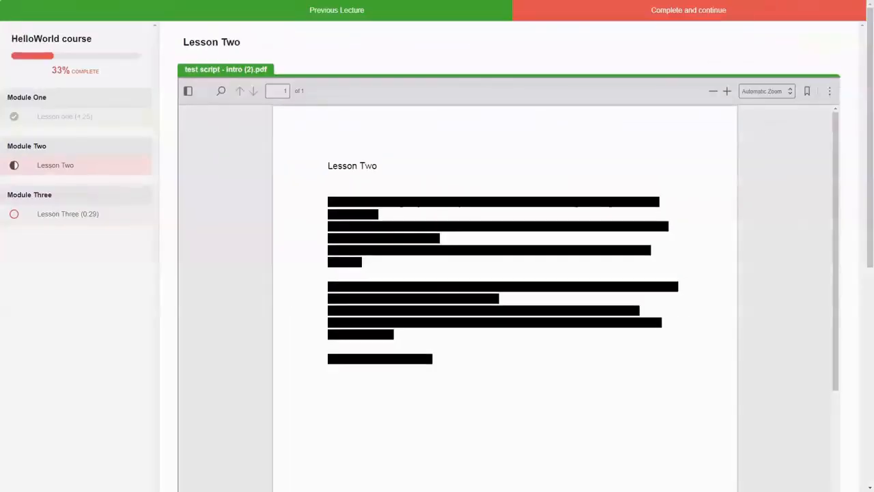
pyautogui.scroll(-10, 437, 342)
pyautogui.scroll(-2, 506, 273)
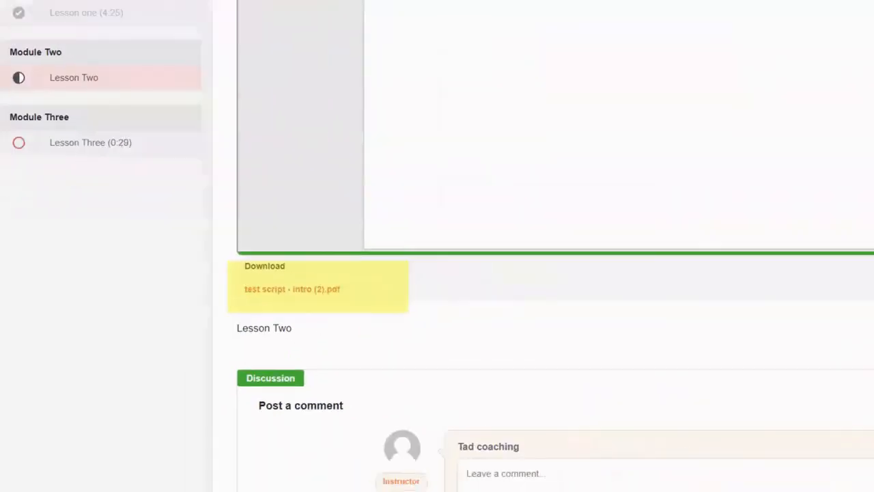
# Step: Examine Lesson Two's PDF download and document in the course preview, and return to the course curriculum
pyautogui.click(399, 219)
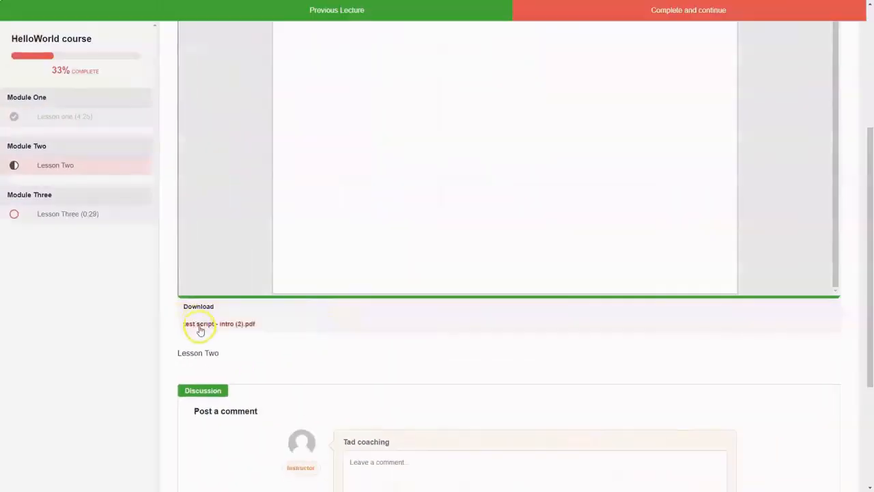
pyautogui.click(866, 478)
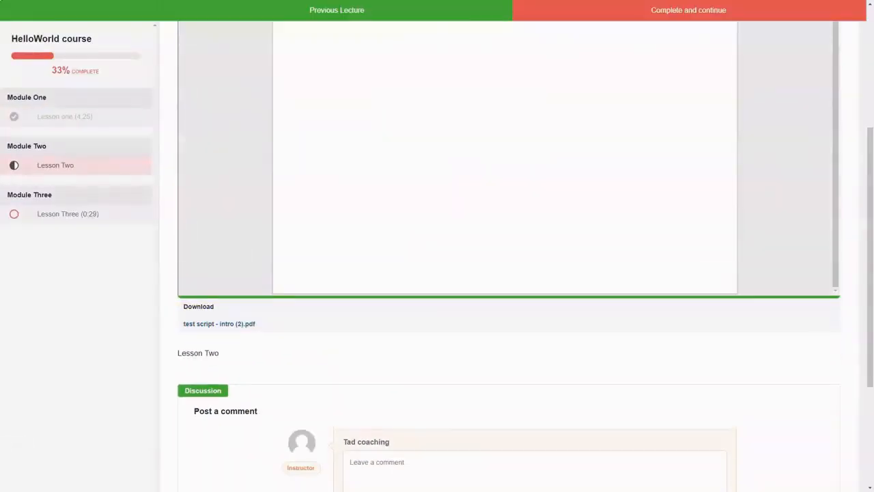
pyautogui.scroll(2, 506, 157)
pyautogui.scroll(5, 505, 274)
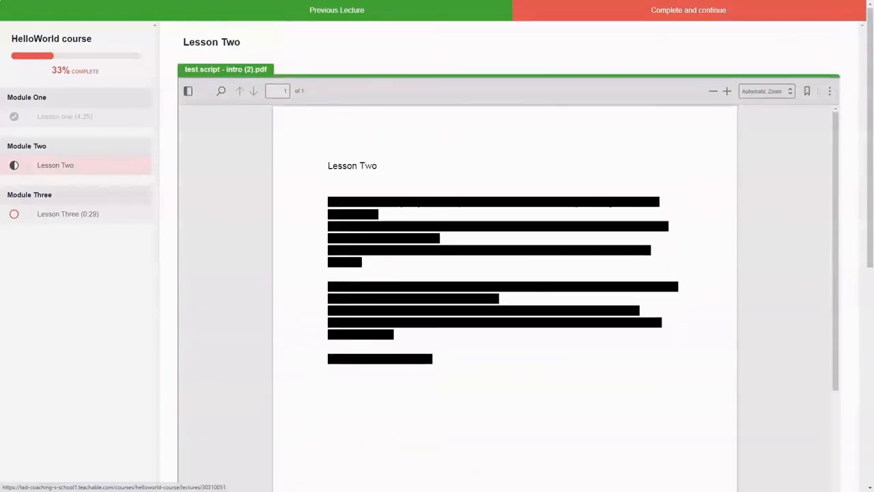
pyautogui.click(637, 11)
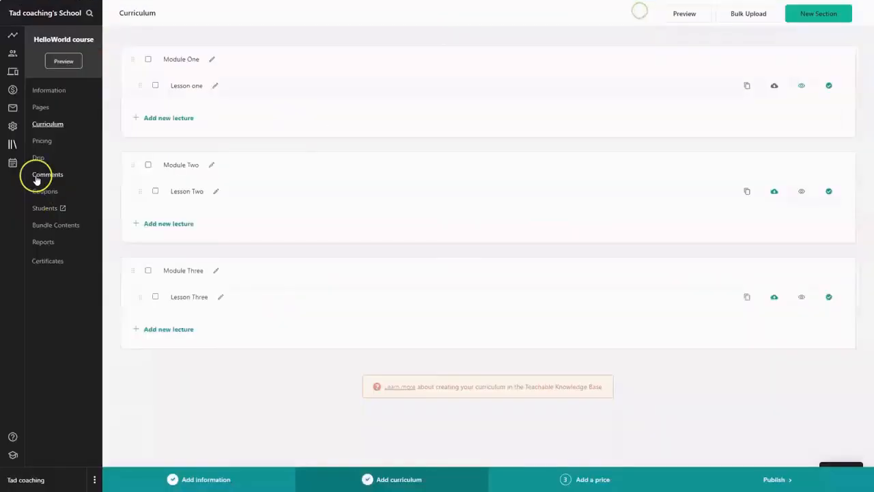
# Step: Open the HelloWorld course's pricing, view the pricing plan types and the Free plan form, and close it without adding a plan
pyautogui.click(41, 146)
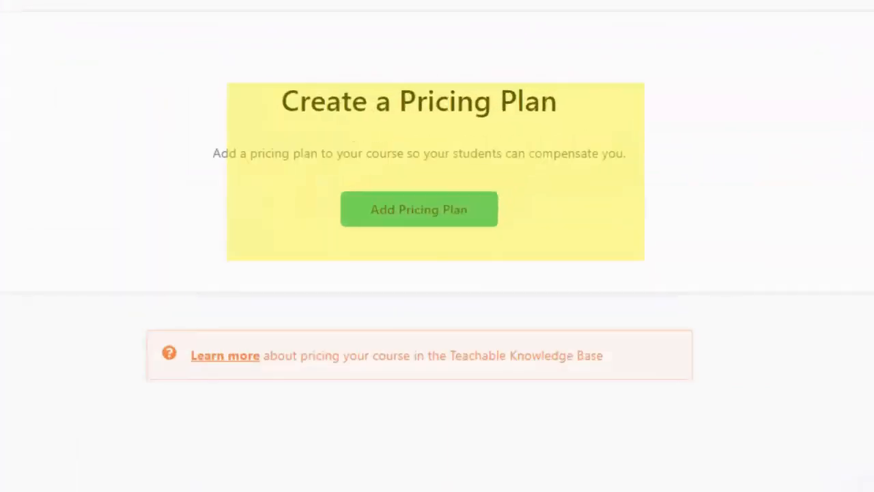
pyautogui.click(419, 209)
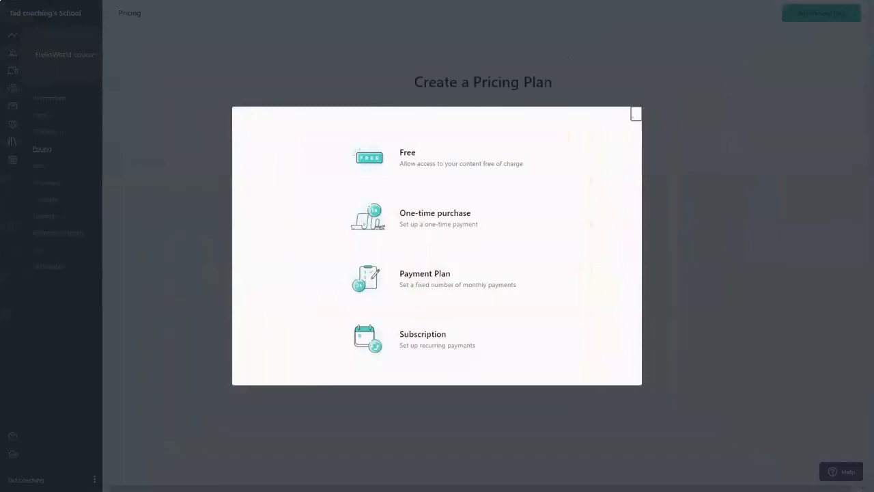
pyautogui.click(407, 153)
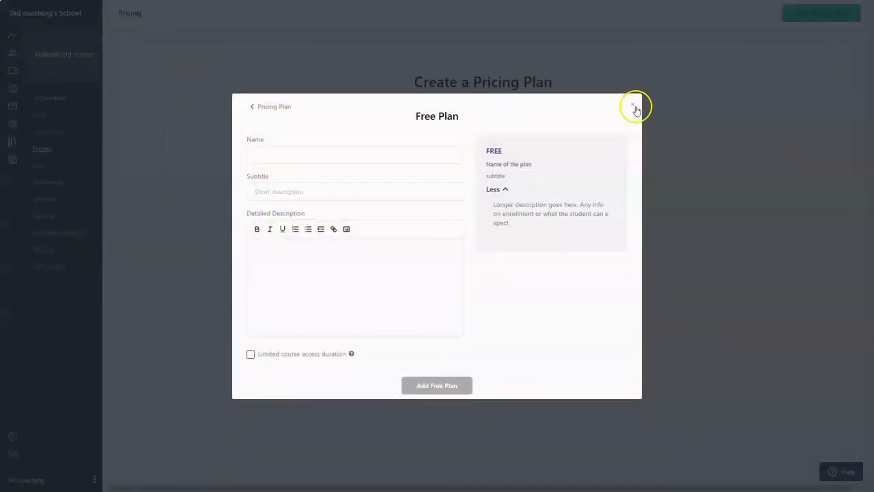
pyautogui.click(635, 105)
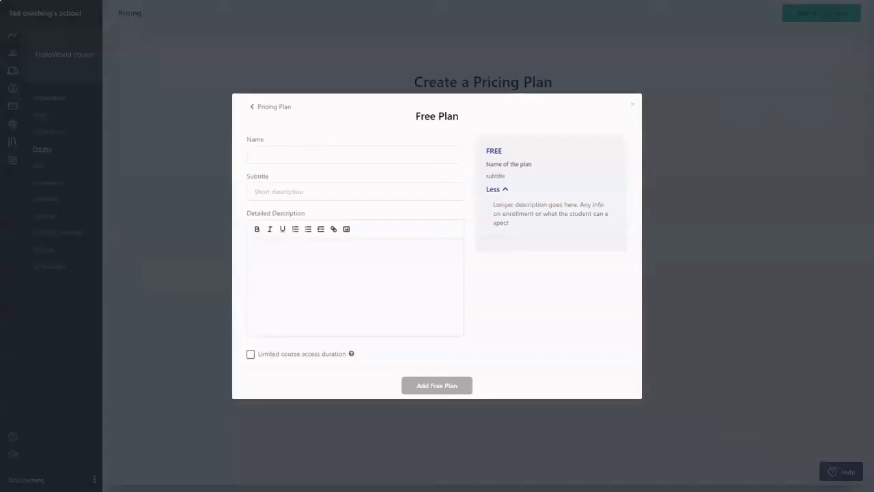